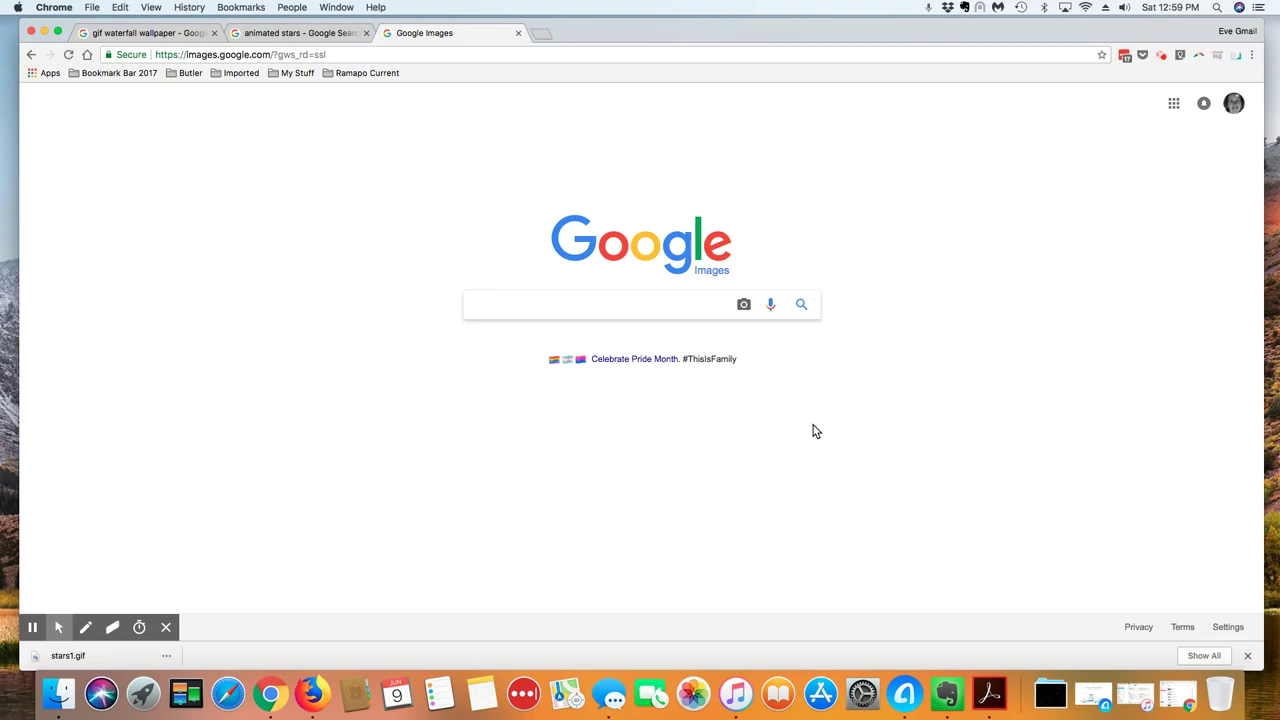
Switch to the Firefox window with the EDTC 621 sample course site and open the "8-3: Embedding Other Elements" page.
{"action": "key", "text": "ctrl+Up"}
{"action": "left_click", "coordinate": [805, 215]}
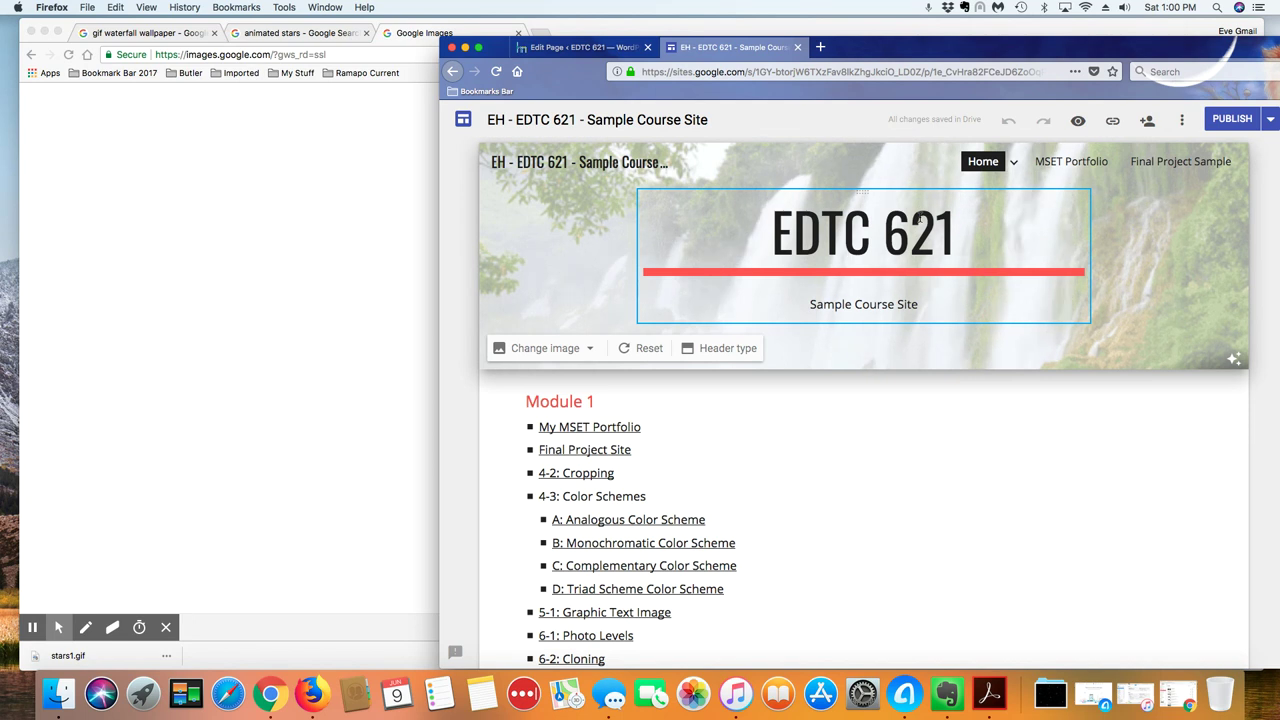
{"action": "left_click", "coordinate": [1013, 161]}
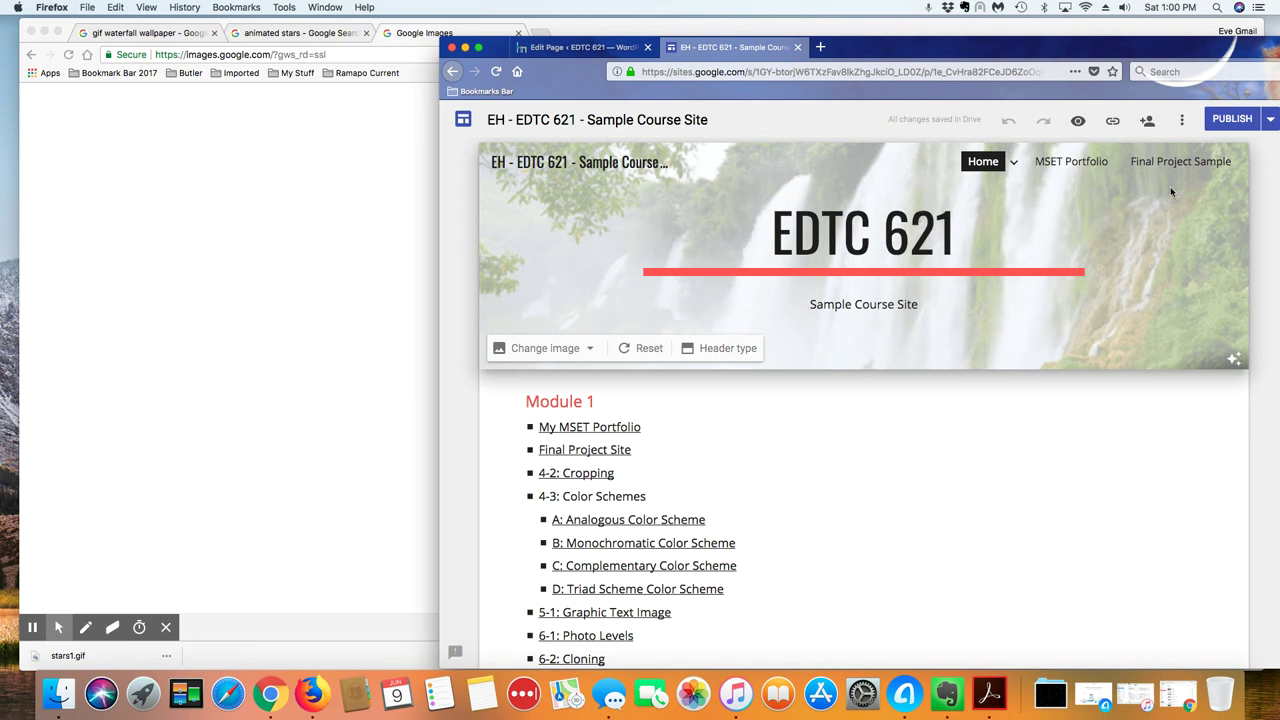
{"action": "left_click", "coordinate": [640, 208]}
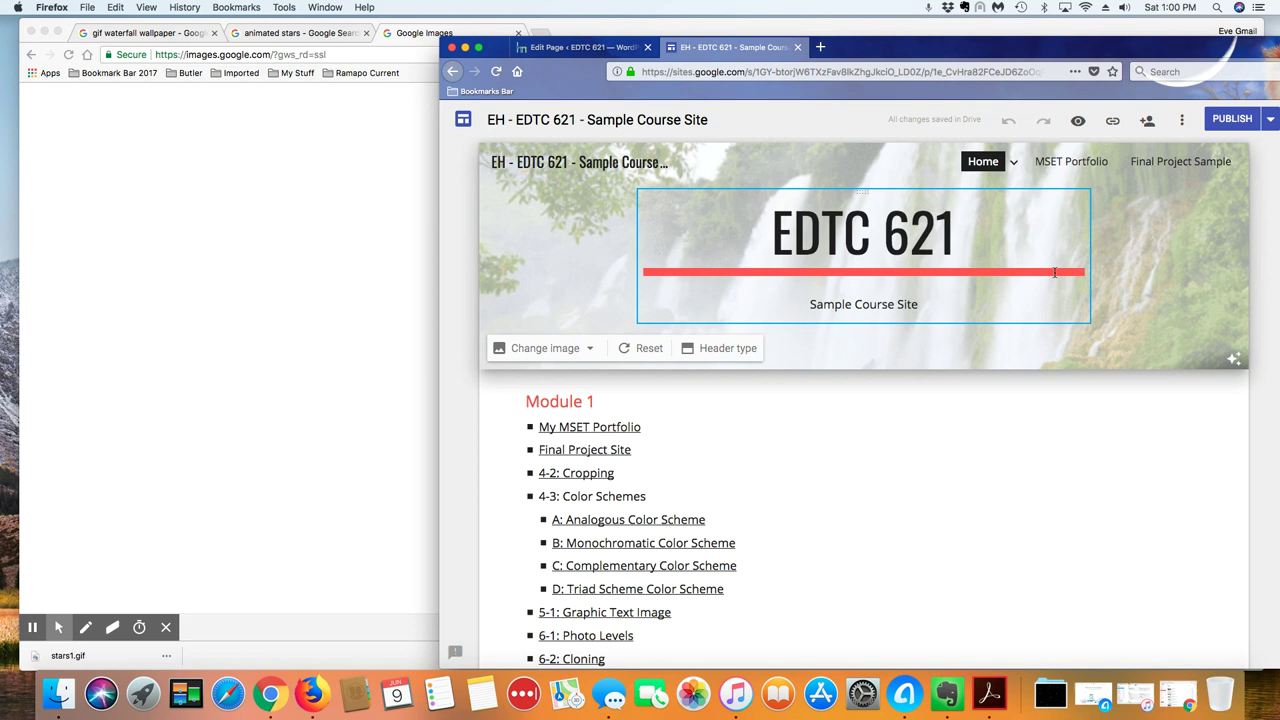
{"action": "mouse_move", "coordinate": [968, 153]}
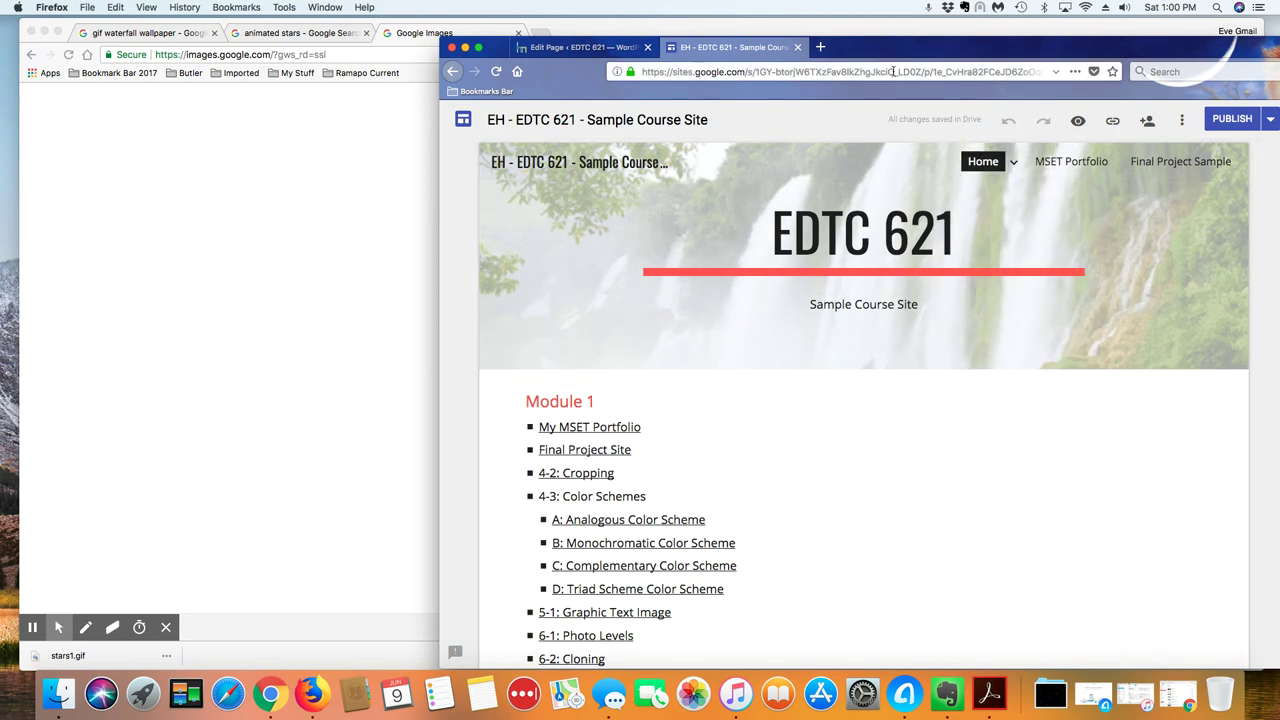
{"action": "mouse_move", "coordinate": [741, 268]}
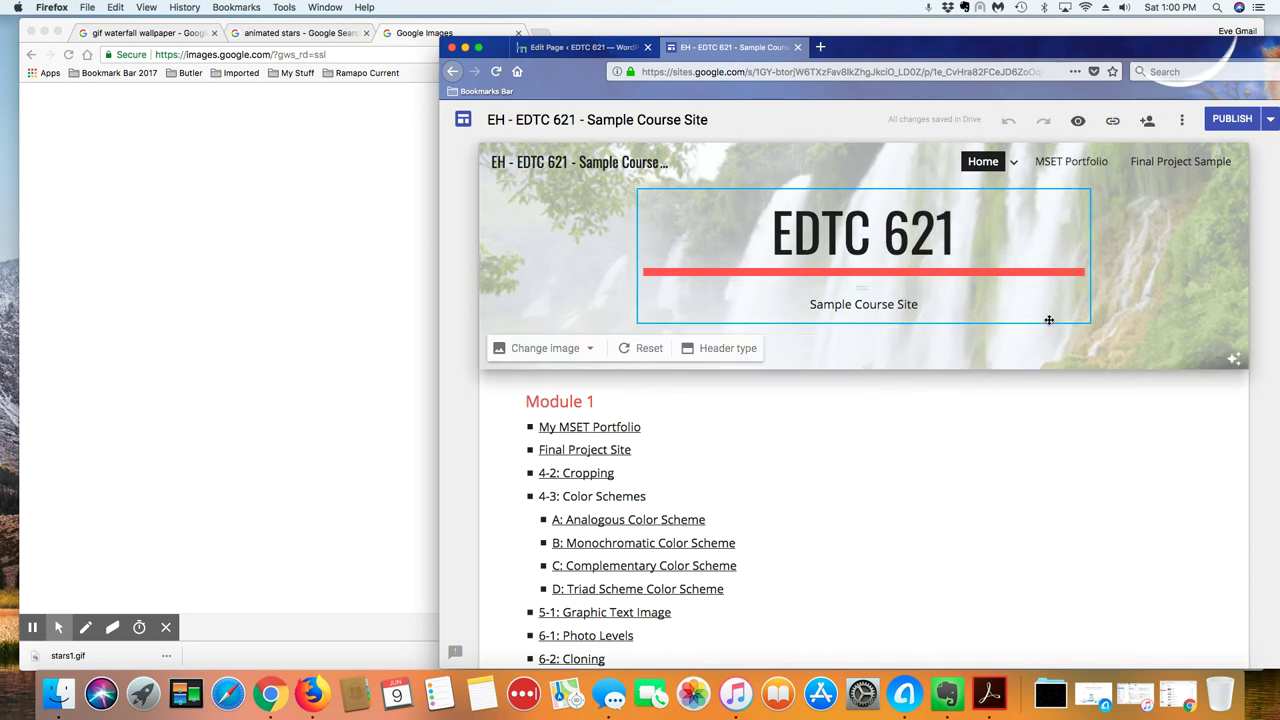
{"action": "mouse_move", "coordinate": [1012, 164]}
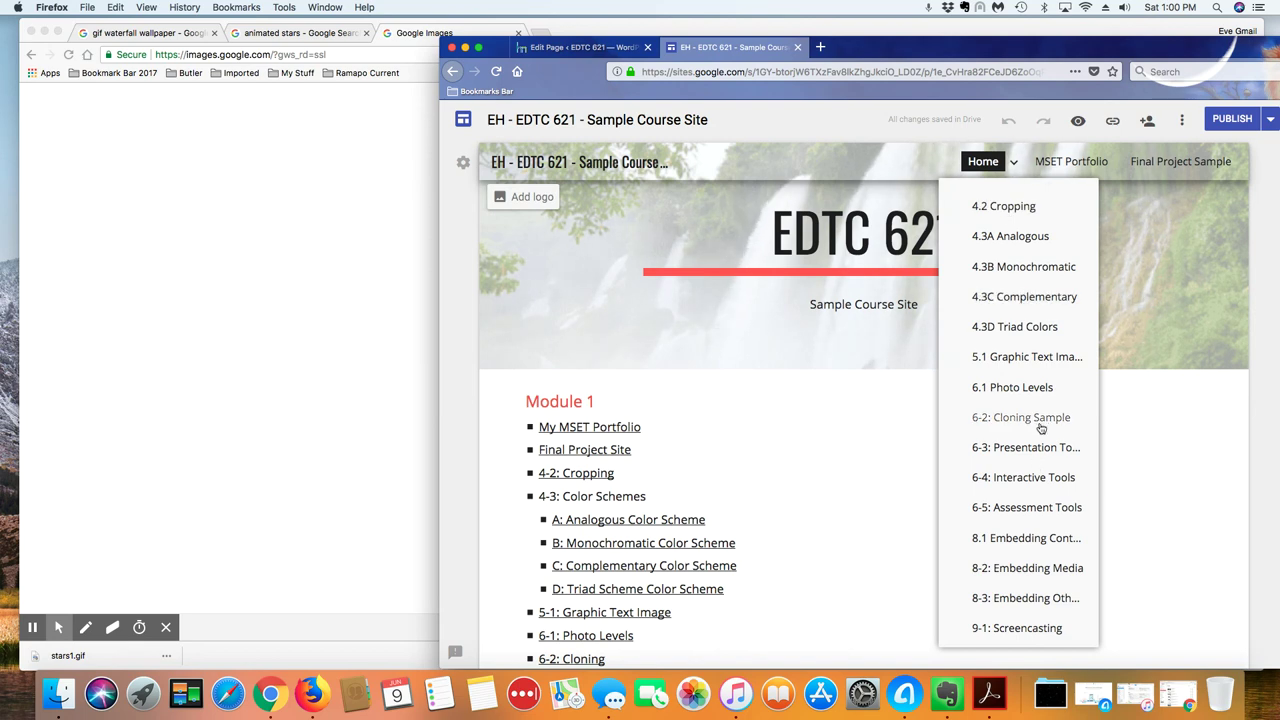
{"action": "left_click", "coordinate": [1018, 598]}
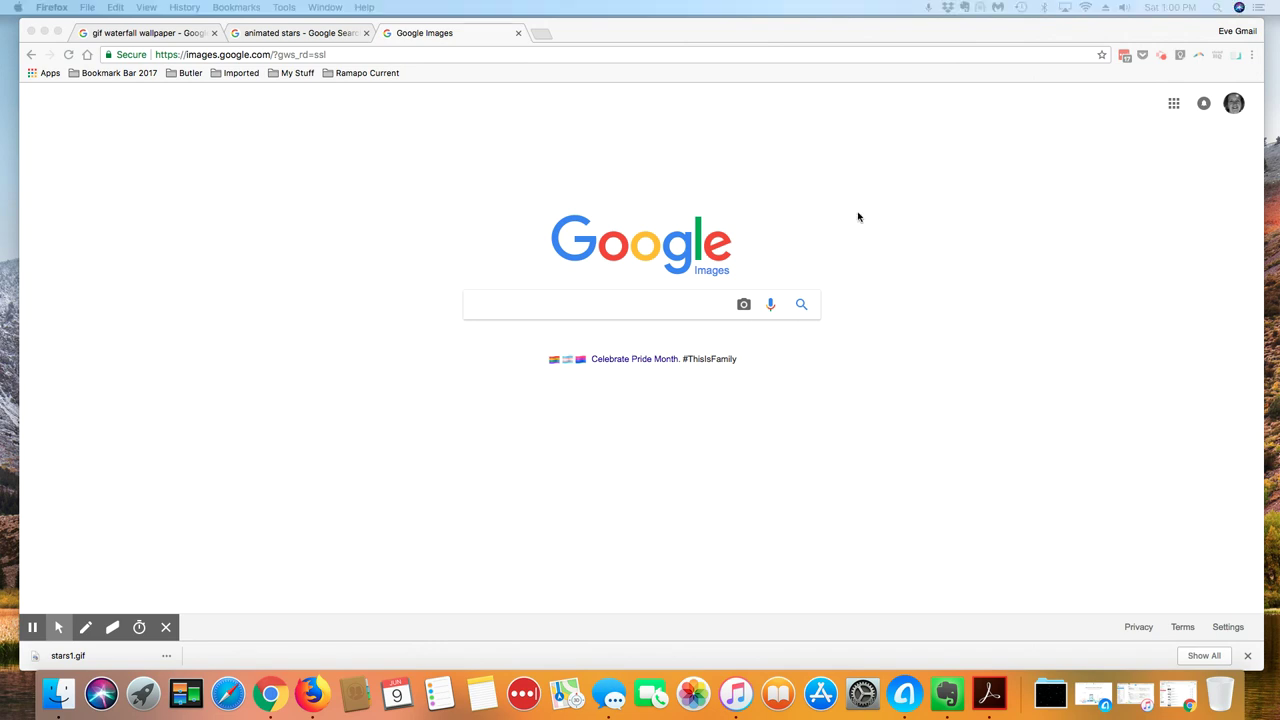
Switch to Chrome and bring up the enlarged waterfall picture in the "gif waterfall wallpaper" image results.
{"action": "left_click", "coordinate": [614, 315]}
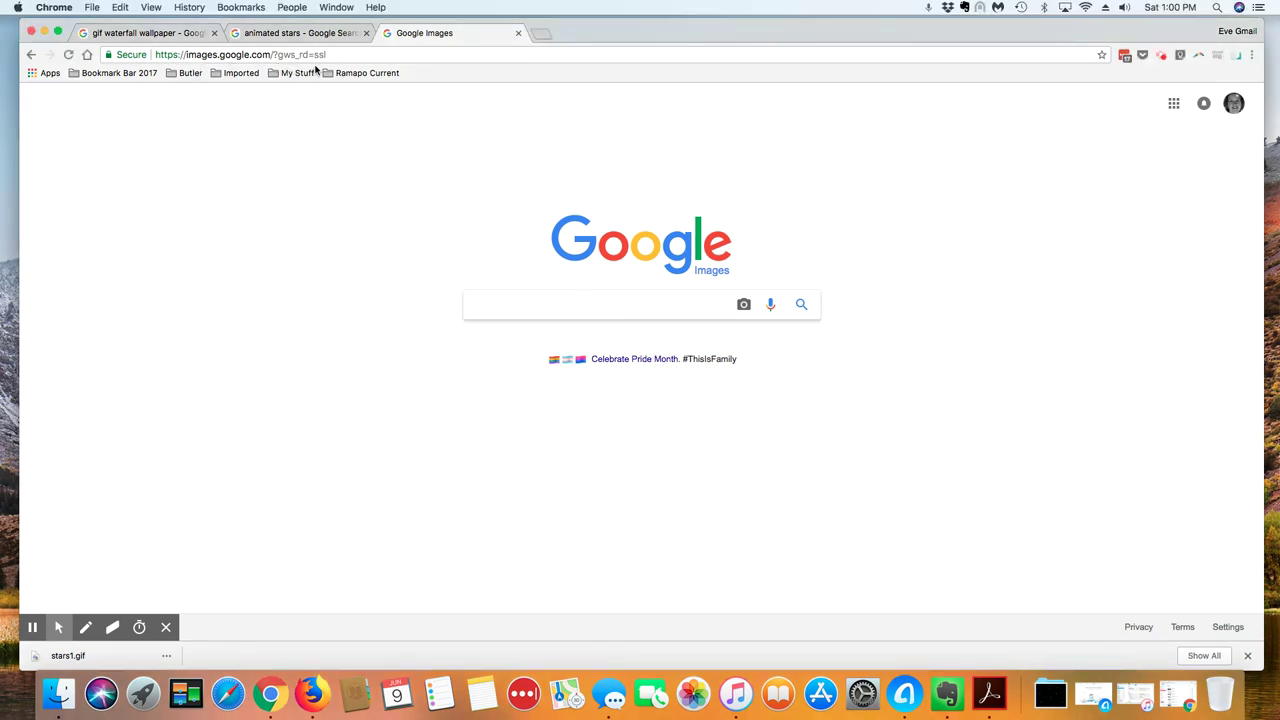
{"action": "left_click", "coordinate": [140, 35]}
{"action": "scroll", "coordinate": [522, 297], "scroll_direction": "up", "scroll_amount": 5}
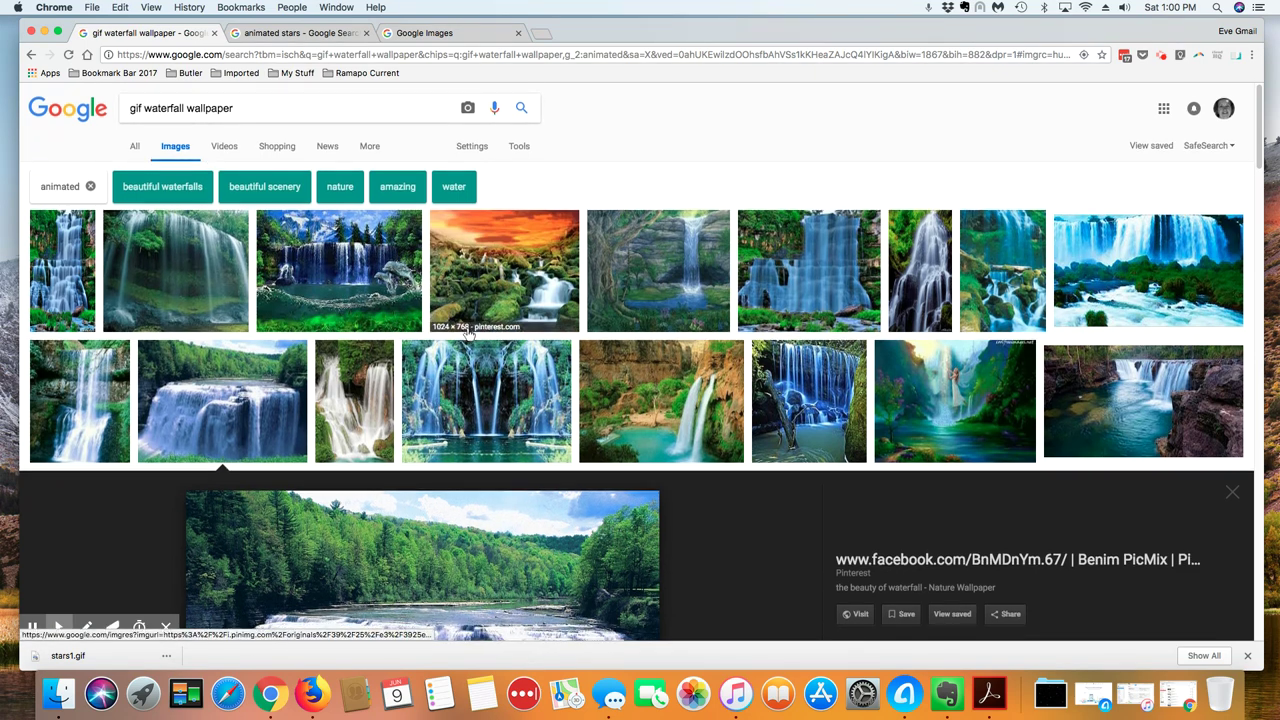
{"action": "scroll", "coordinate": [469, 335], "scroll_direction": "down", "scroll_amount": 3}
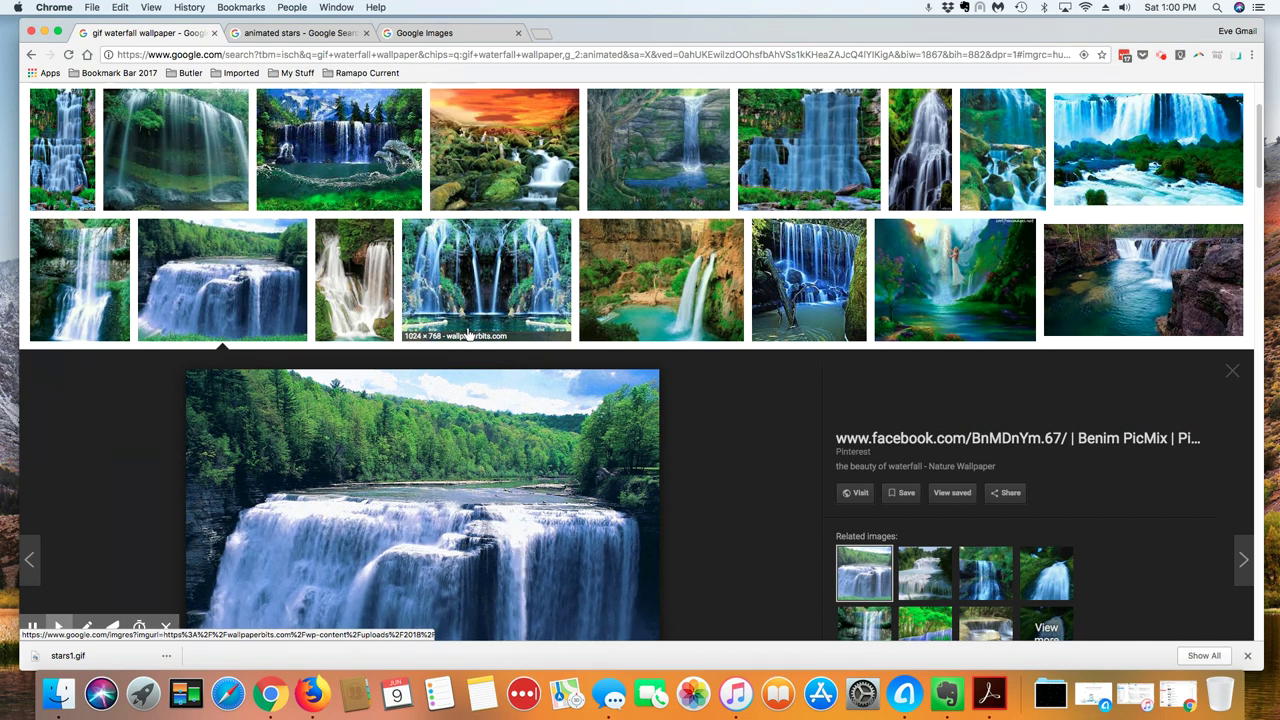
{"action": "scroll", "coordinate": [469, 335], "scroll_direction": "down", "scroll_amount": 3}
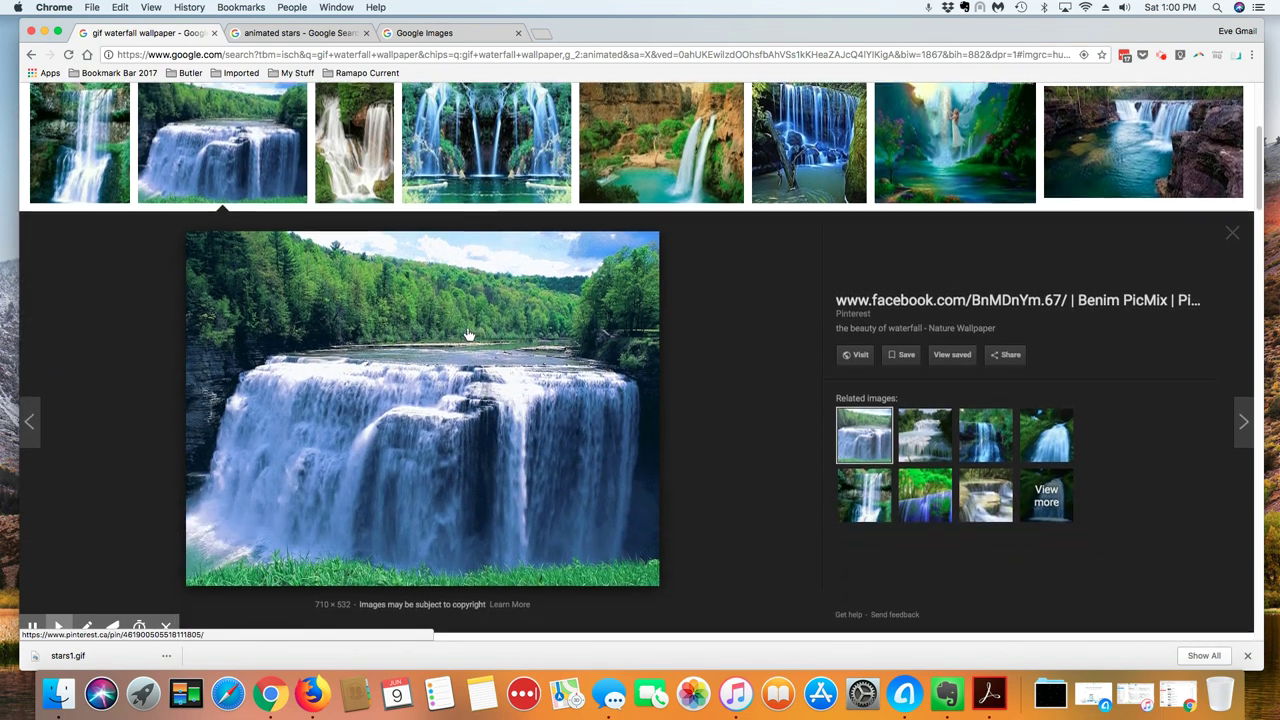
{"action": "scroll", "coordinate": [467, 326], "scroll_direction": "down", "scroll_amount": 2}
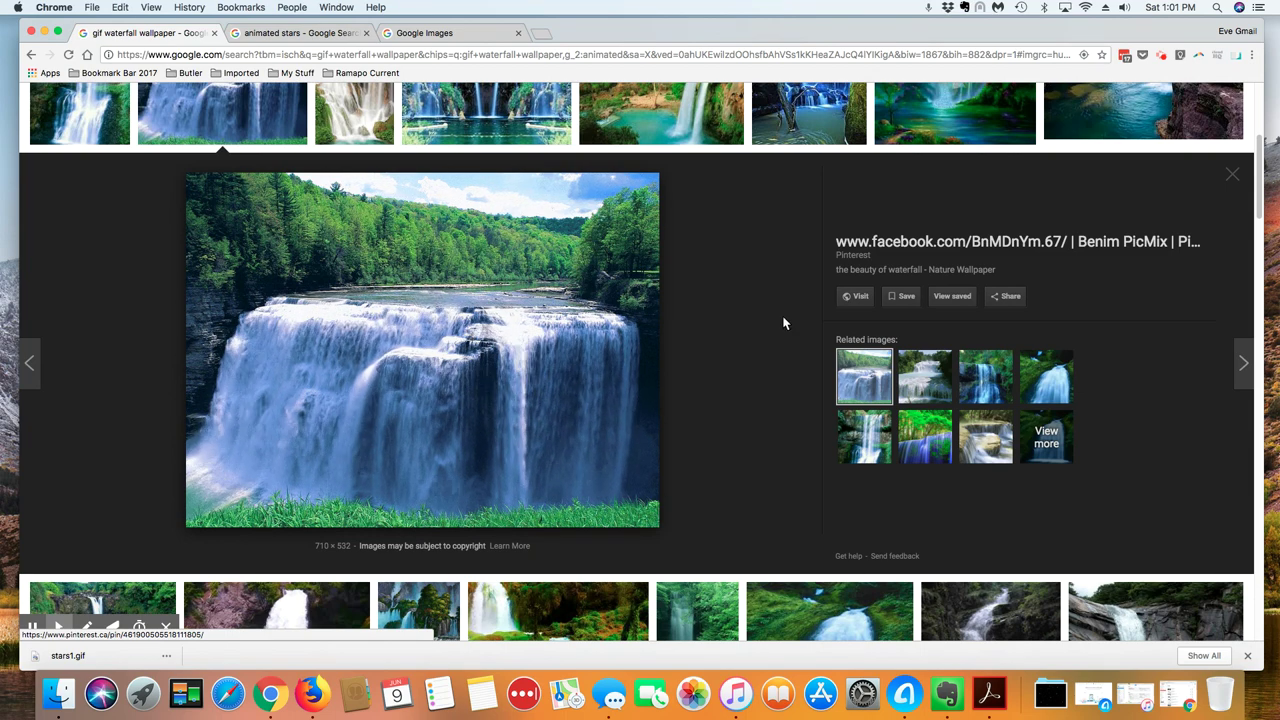
{"action": "key", "text": "super+Tab"}
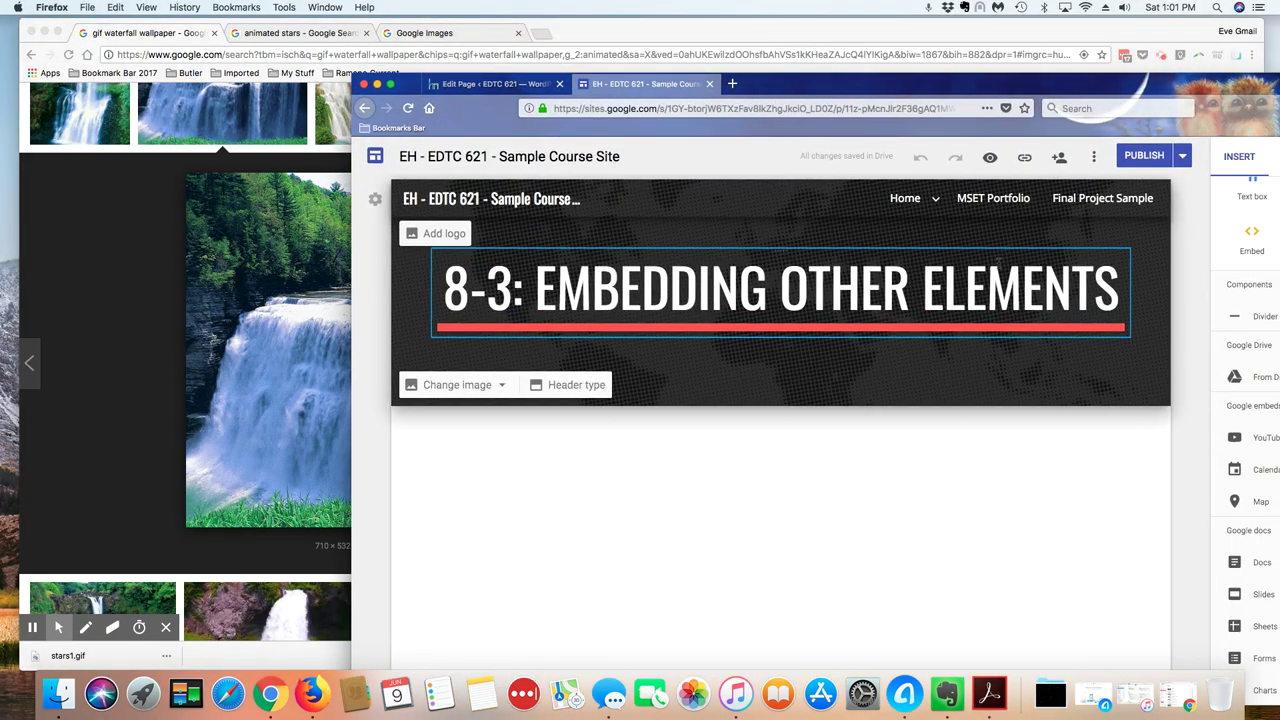
{"action": "left_click_drag", "start_coordinate": [800, 84], "coordinate": [1279, 80]}
{"action": "key", "text": "super+h"}
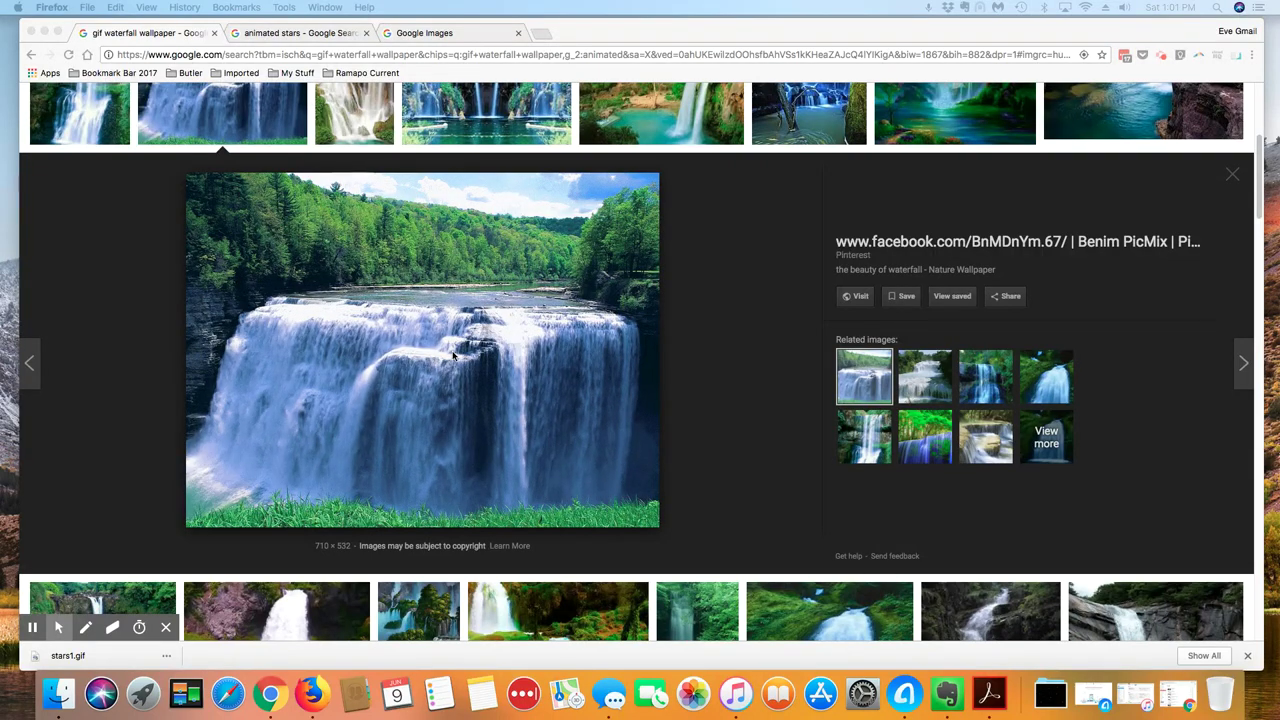
Save the enlarged waterfall image to the Downloads folder as Waterfall2.gif.
{"action": "scroll", "coordinate": [452, 355], "scroll_direction": "down", "scroll_amount": 2}
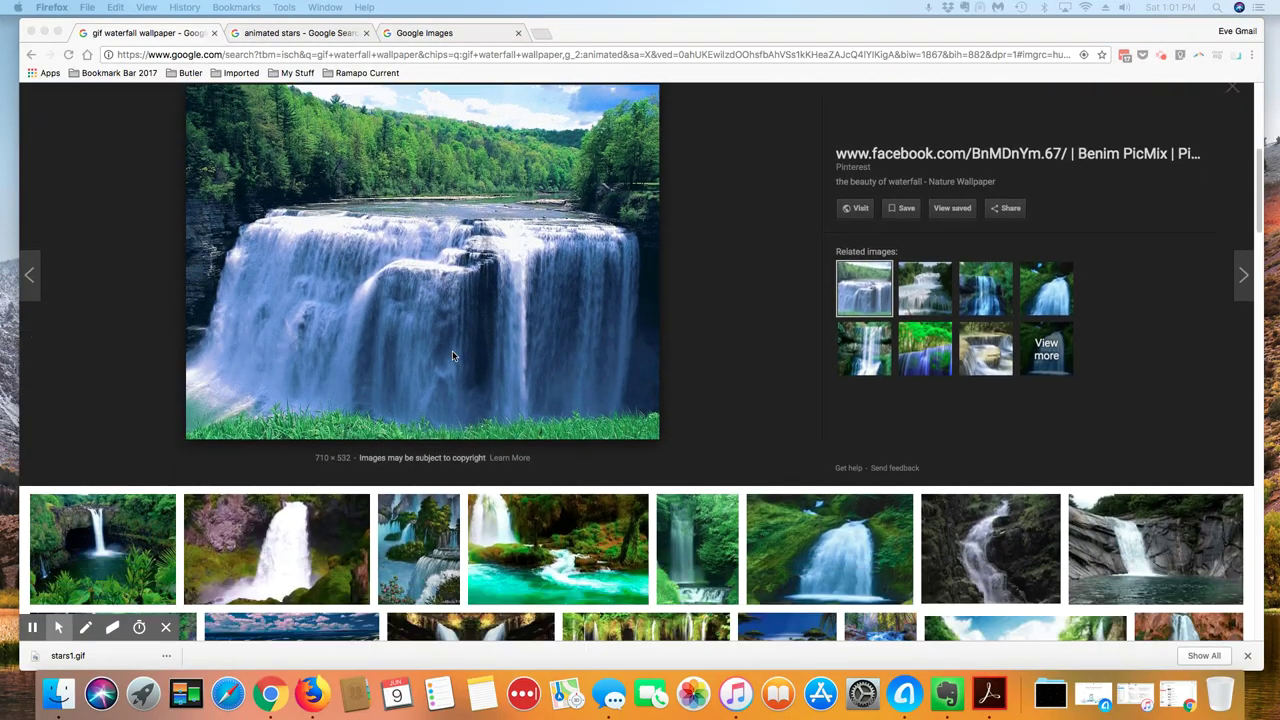
{"action": "scroll", "coordinate": [448, 358], "scroll_direction": "down", "scroll_amount": 8}
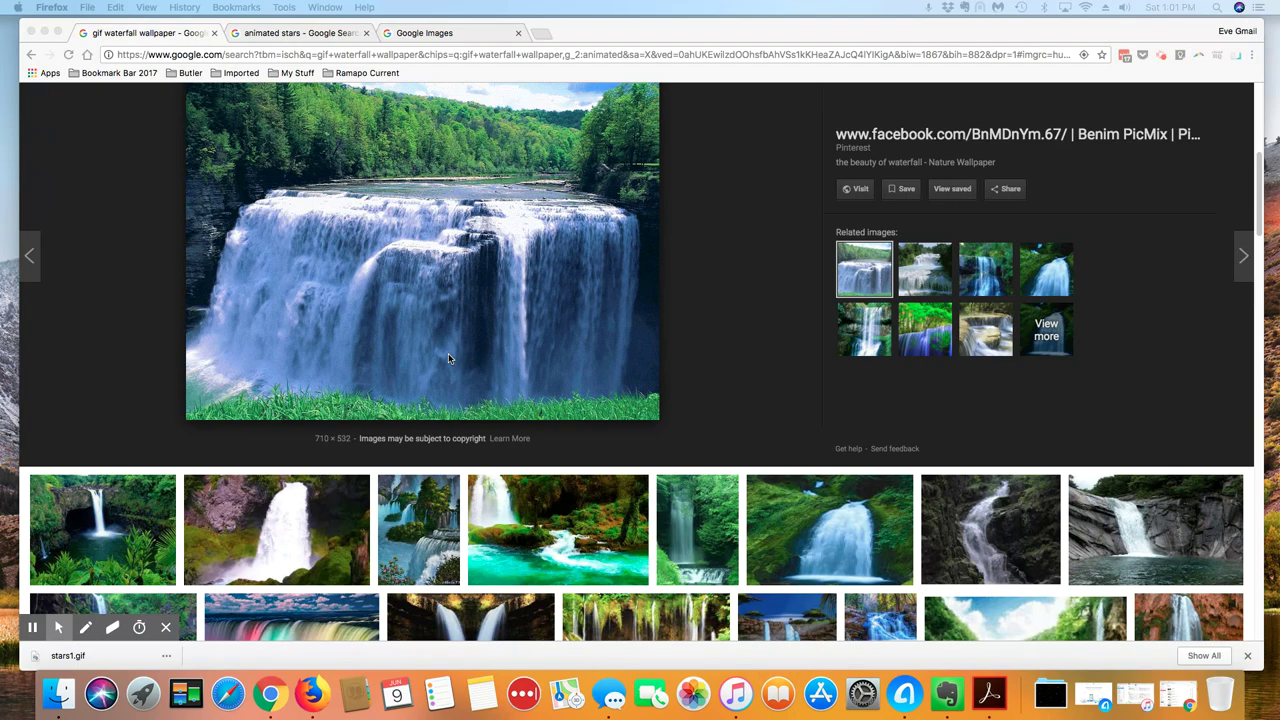
{"action": "scroll", "coordinate": [450, 358], "scroll_direction": "up", "scroll_amount": 10}
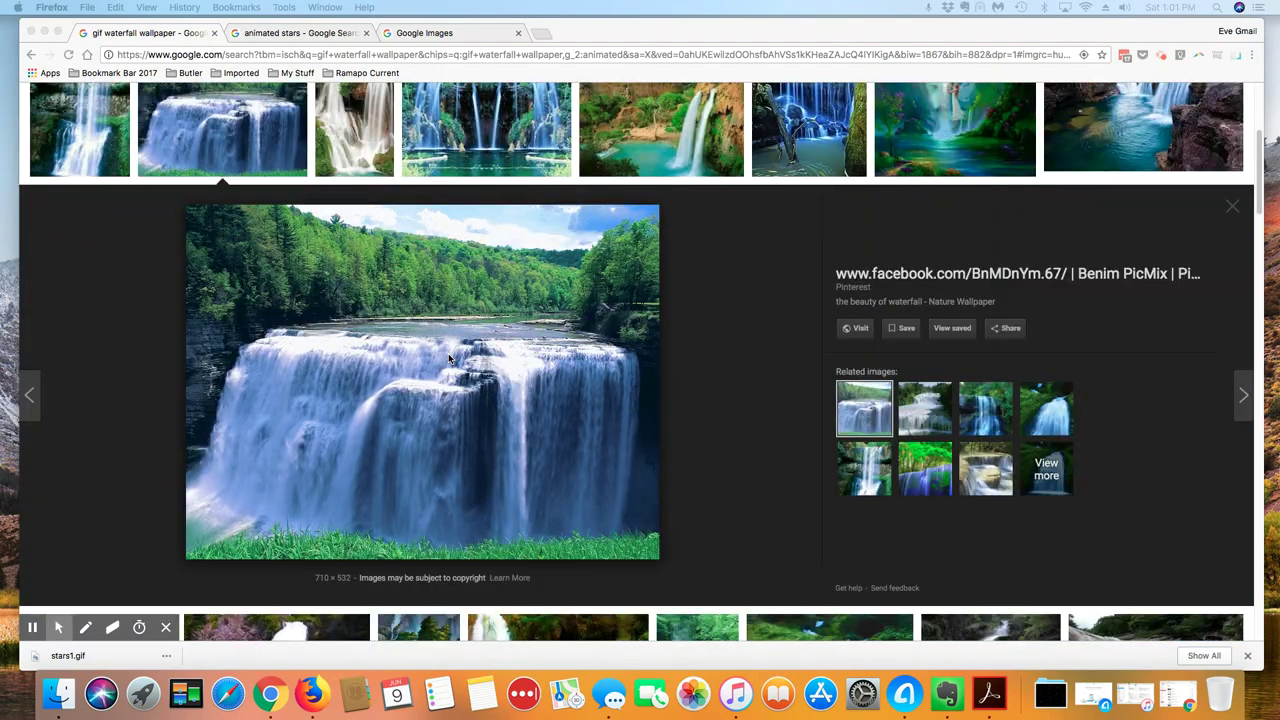
{"action": "right_click", "coordinate": [380, 330]}
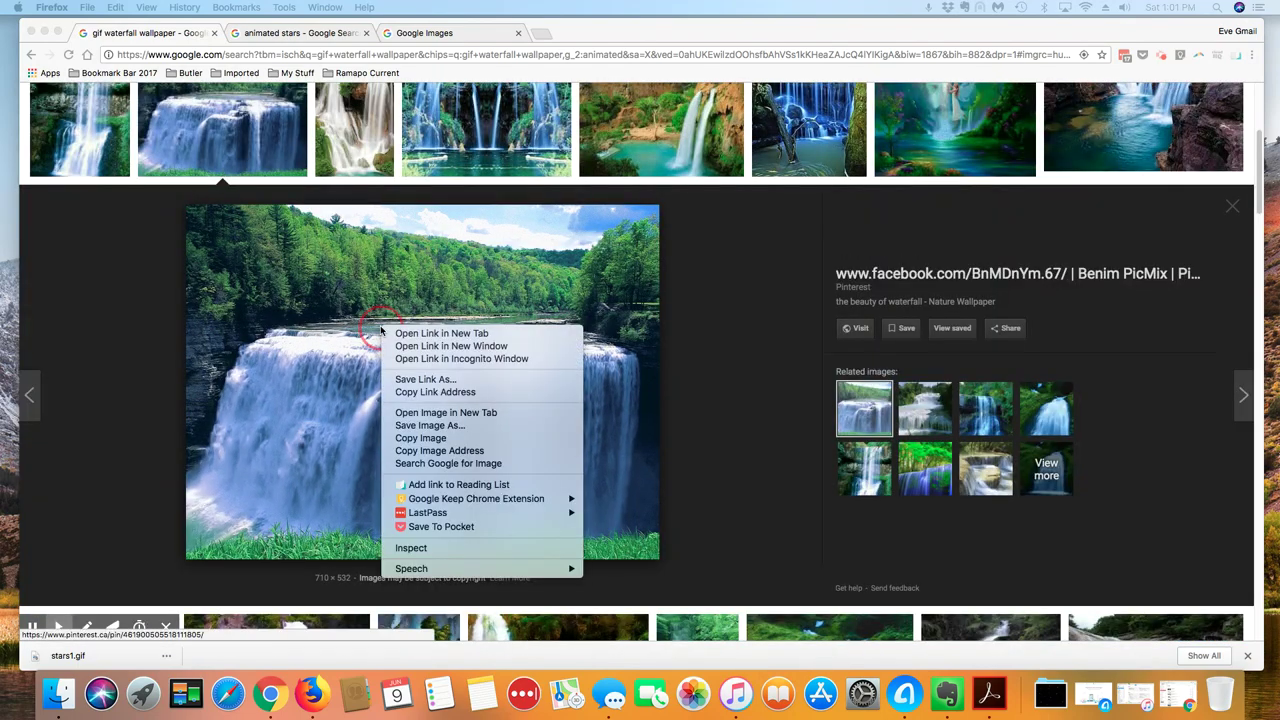
{"action": "left_click", "coordinate": [408, 427]}
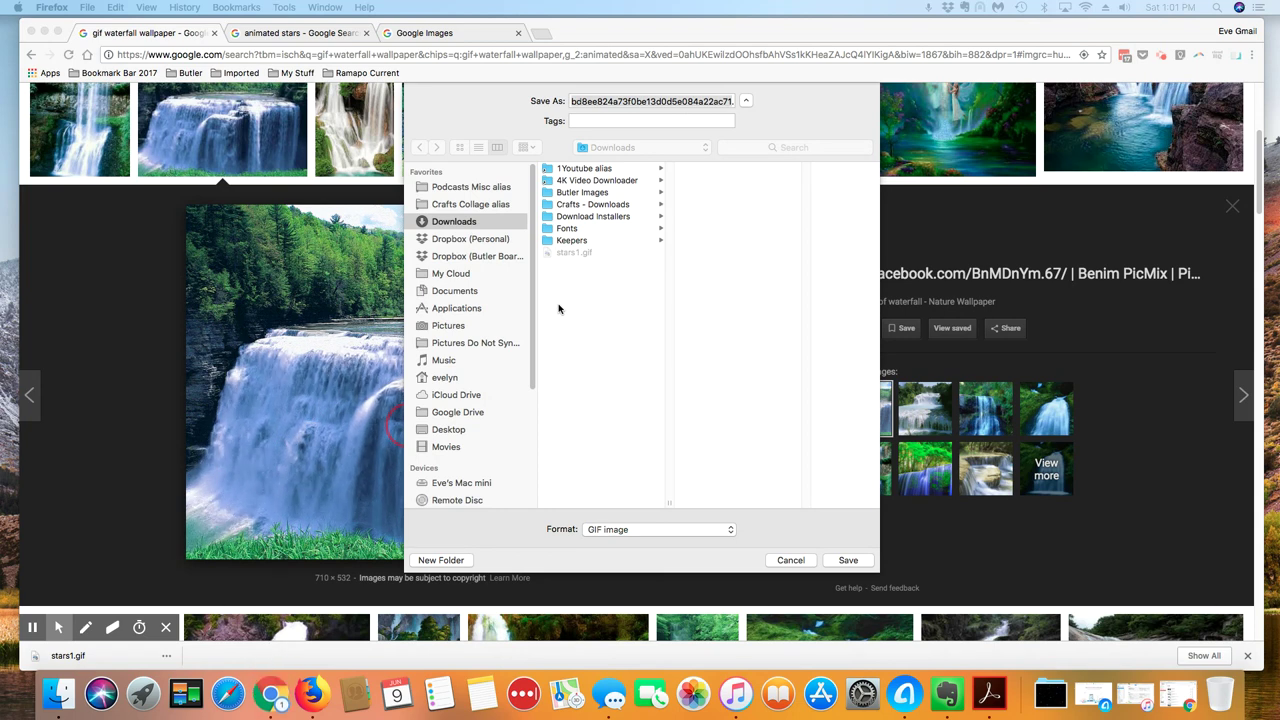
{"action": "left_click", "coordinate": [640, 101]}
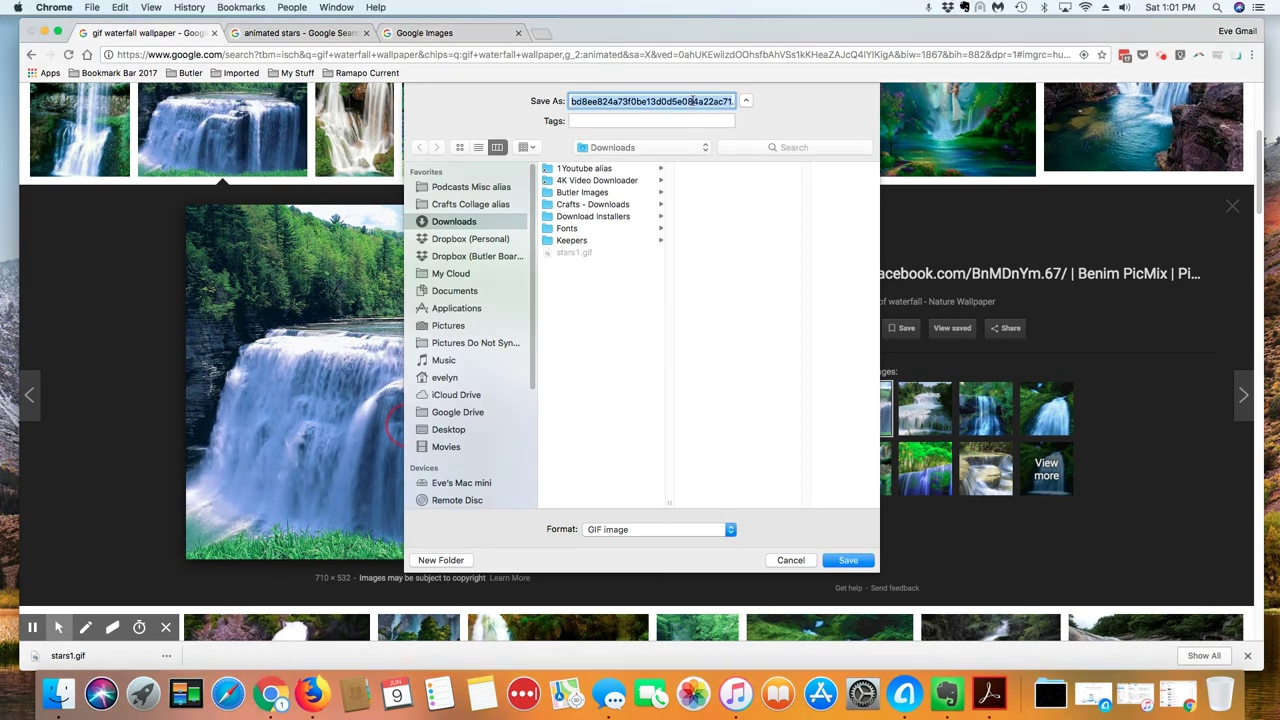
{"action": "type", "text": "Waterfall2.gif"}
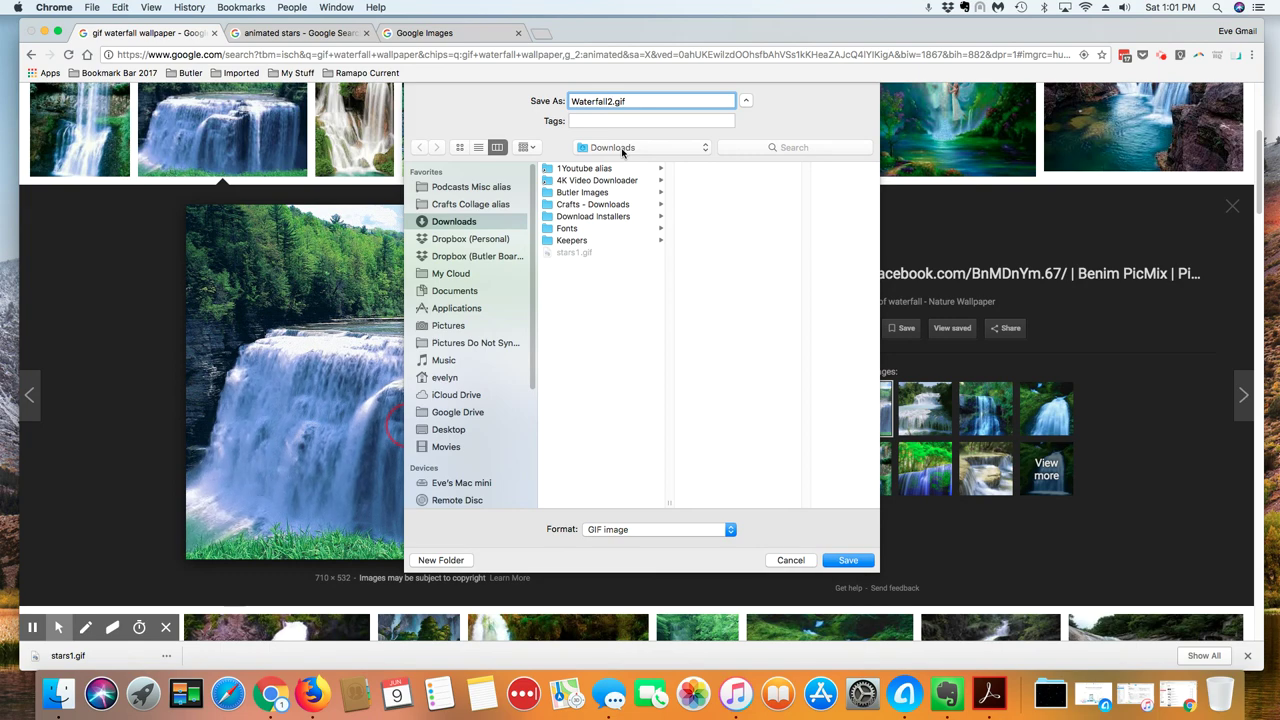
{"action": "left_click", "coordinate": [846, 563]}
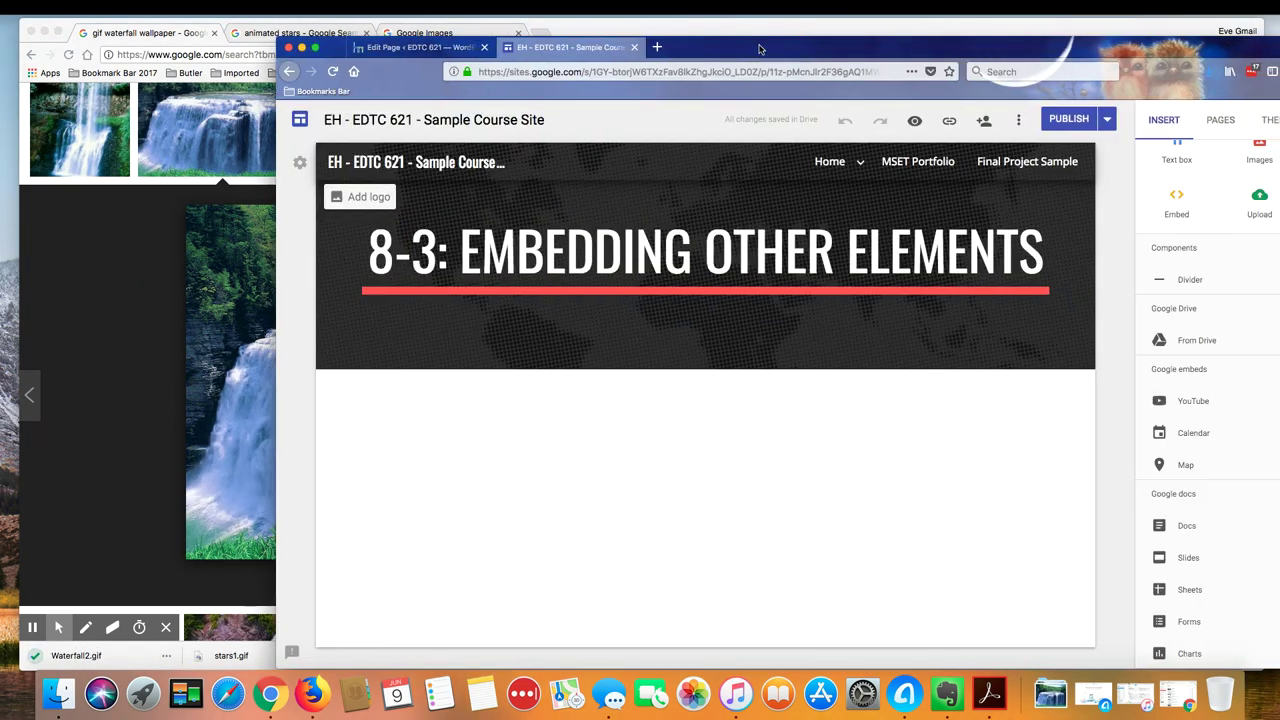
In Firefox, upload Waterfall2.gif as the header image of the 8-3 page and publish the site.
{"action": "mouse_move", "coordinate": [401, 358]}
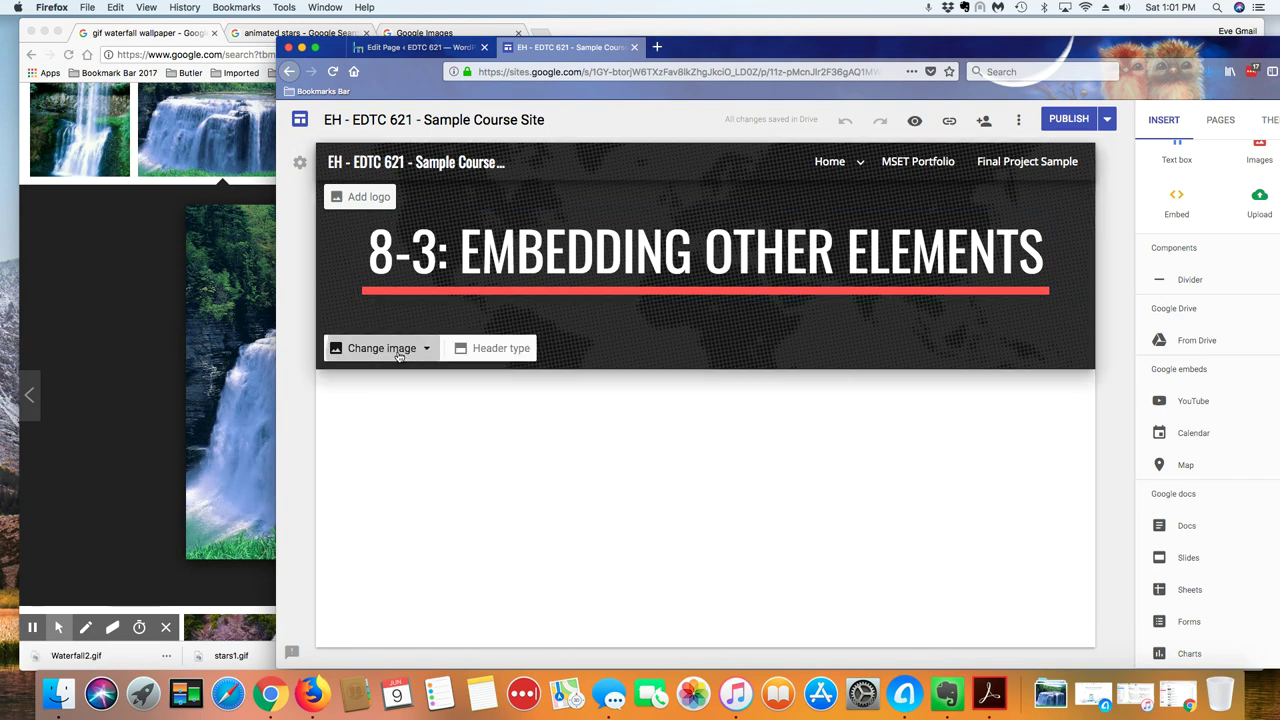
{"action": "left_click", "coordinate": [366, 379]}
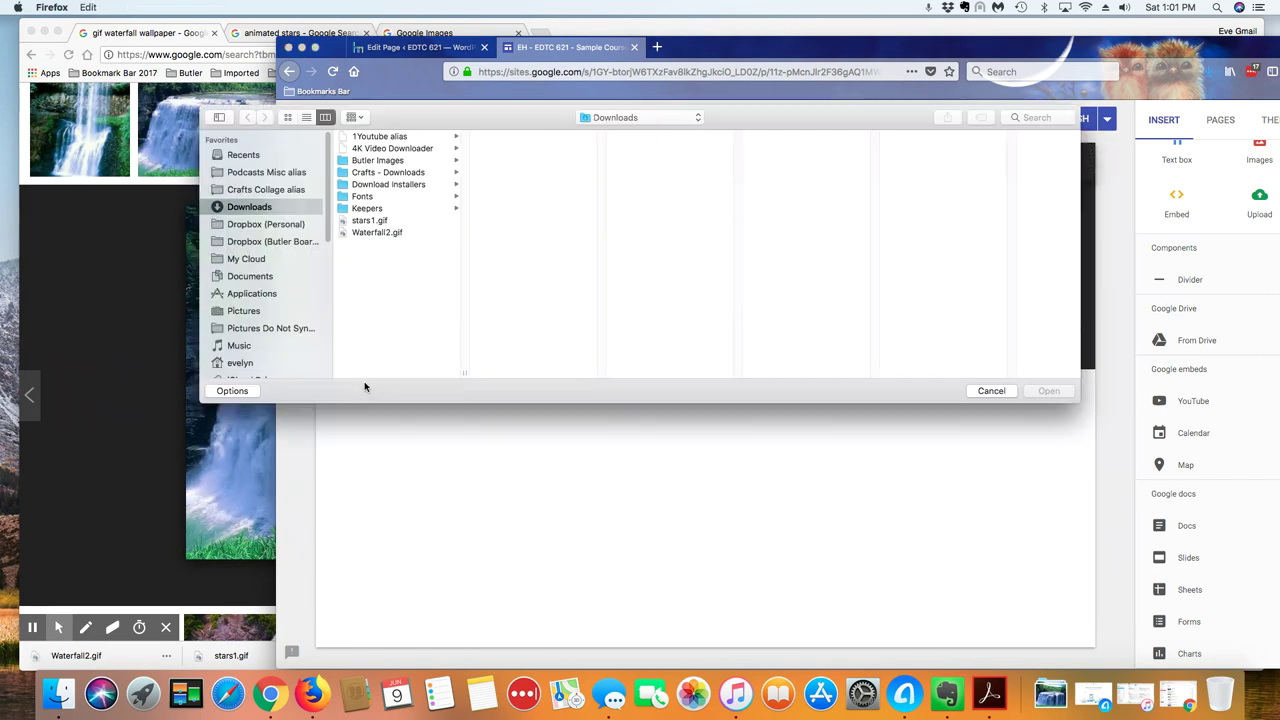
{"action": "left_click", "coordinate": [380, 234]}
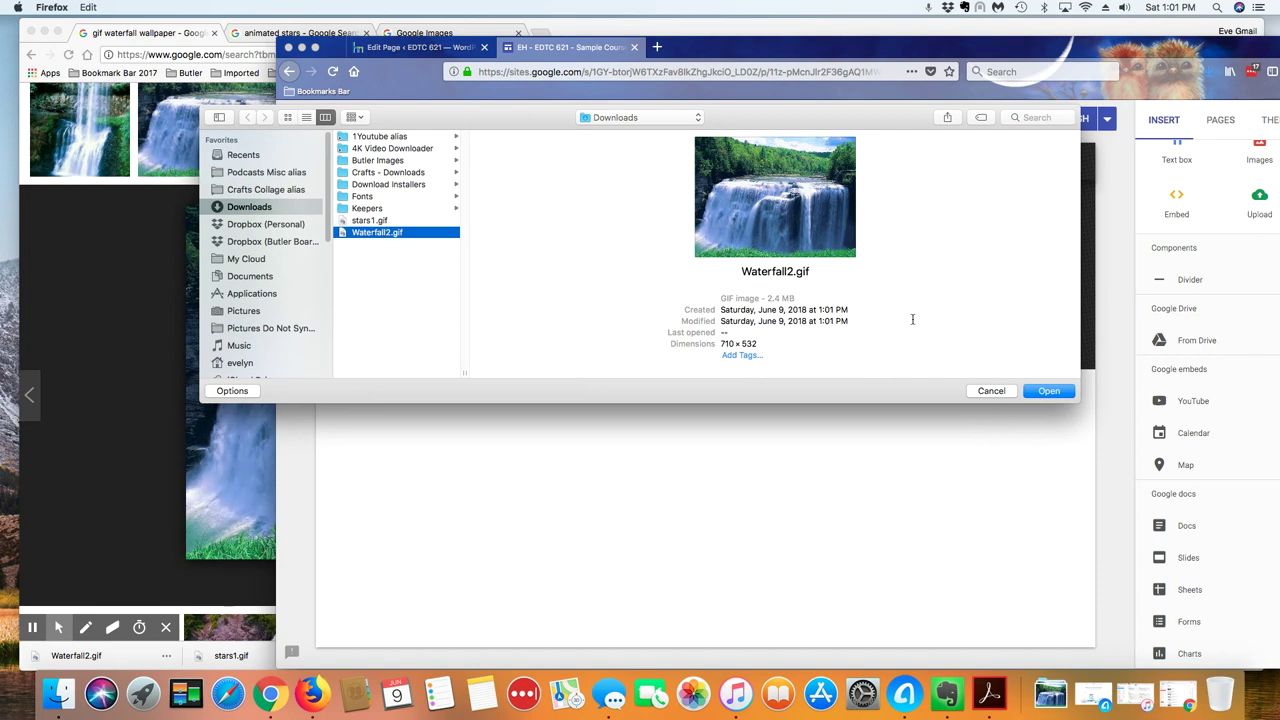
{"action": "left_click", "coordinate": [1048, 391]}
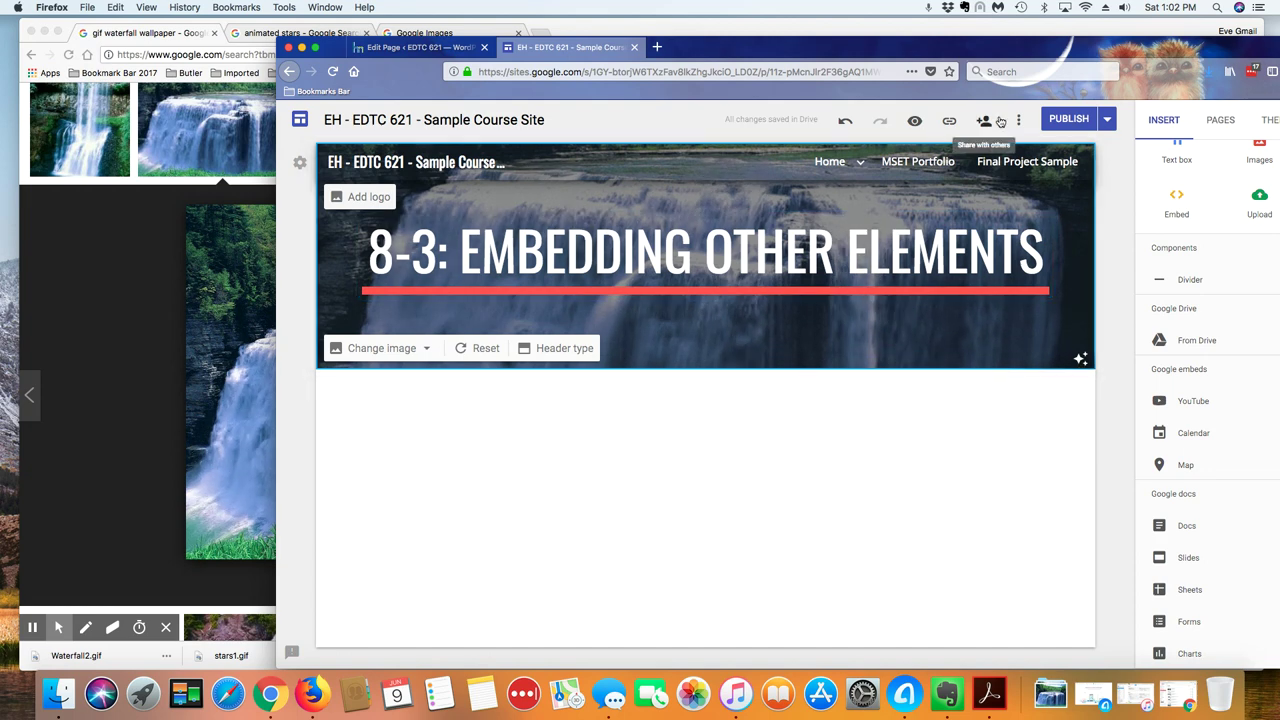
{"action": "left_click", "coordinate": [1062, 120]}
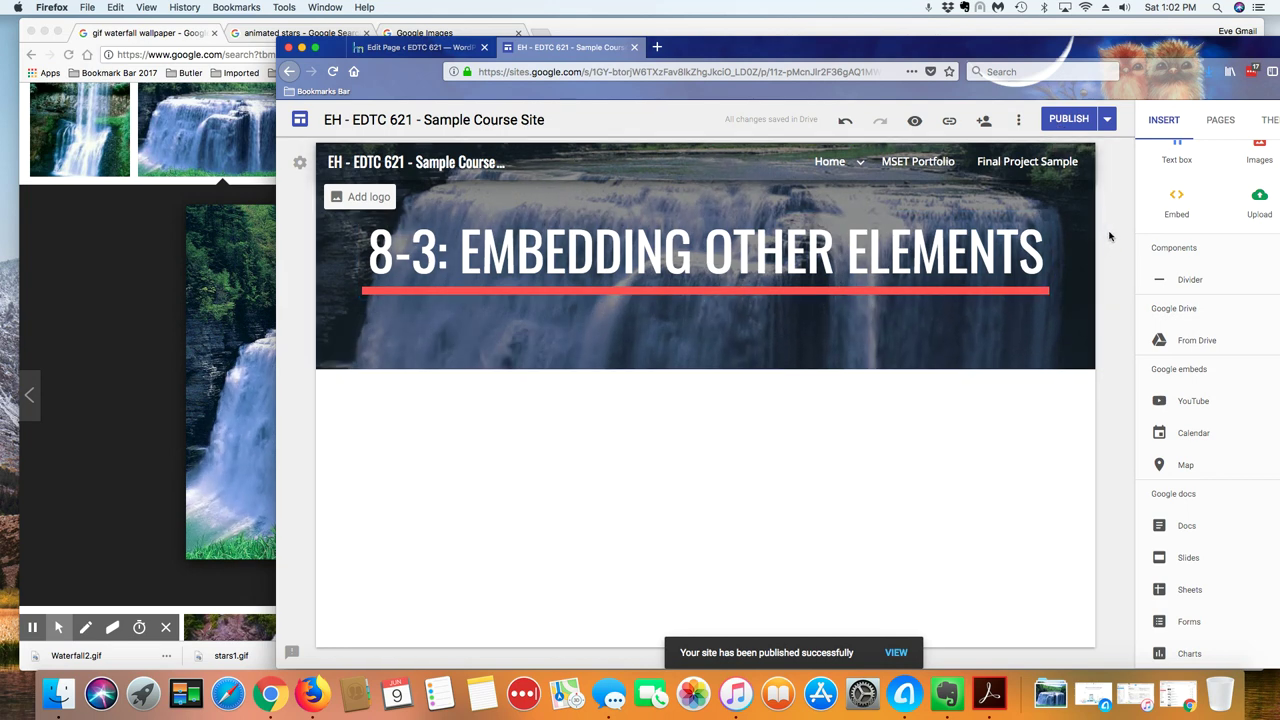
Open the site's "8-2: Embedding Media" page for editing.
{"action": "mouse_move", "coordinate": [859, 162]}
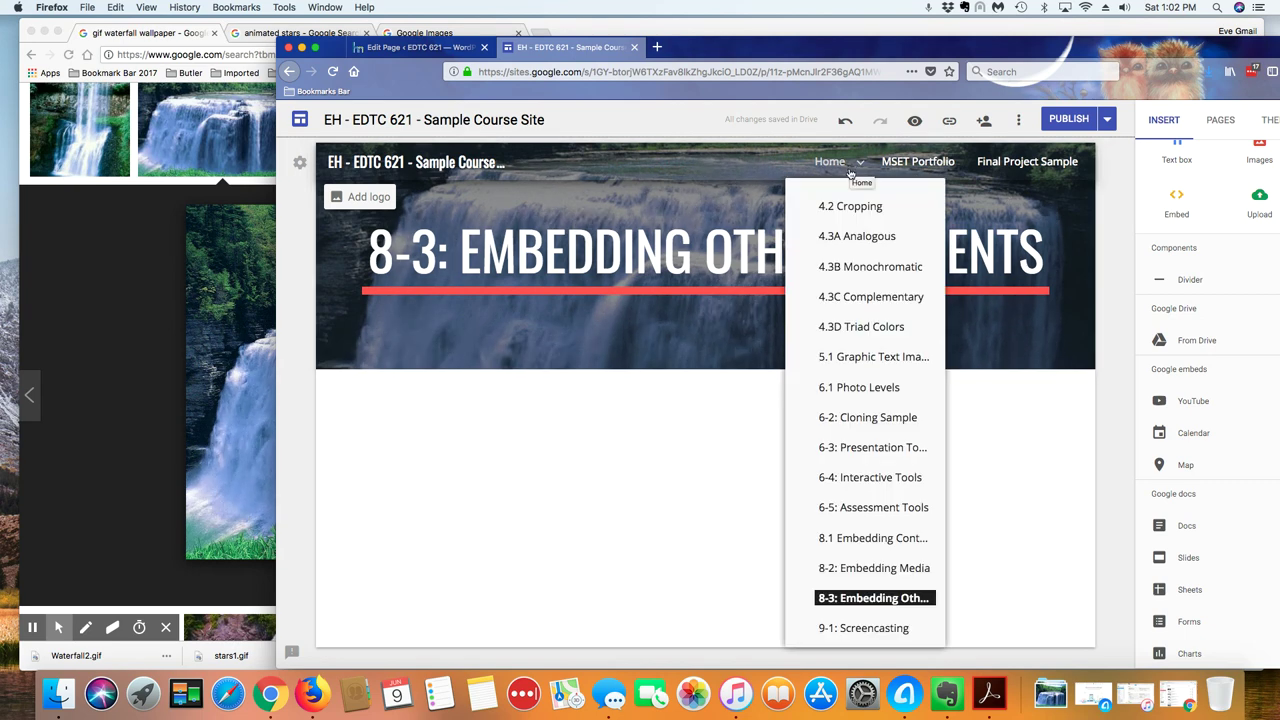
{"action": "left_click", "coordinate": [903, 568]}
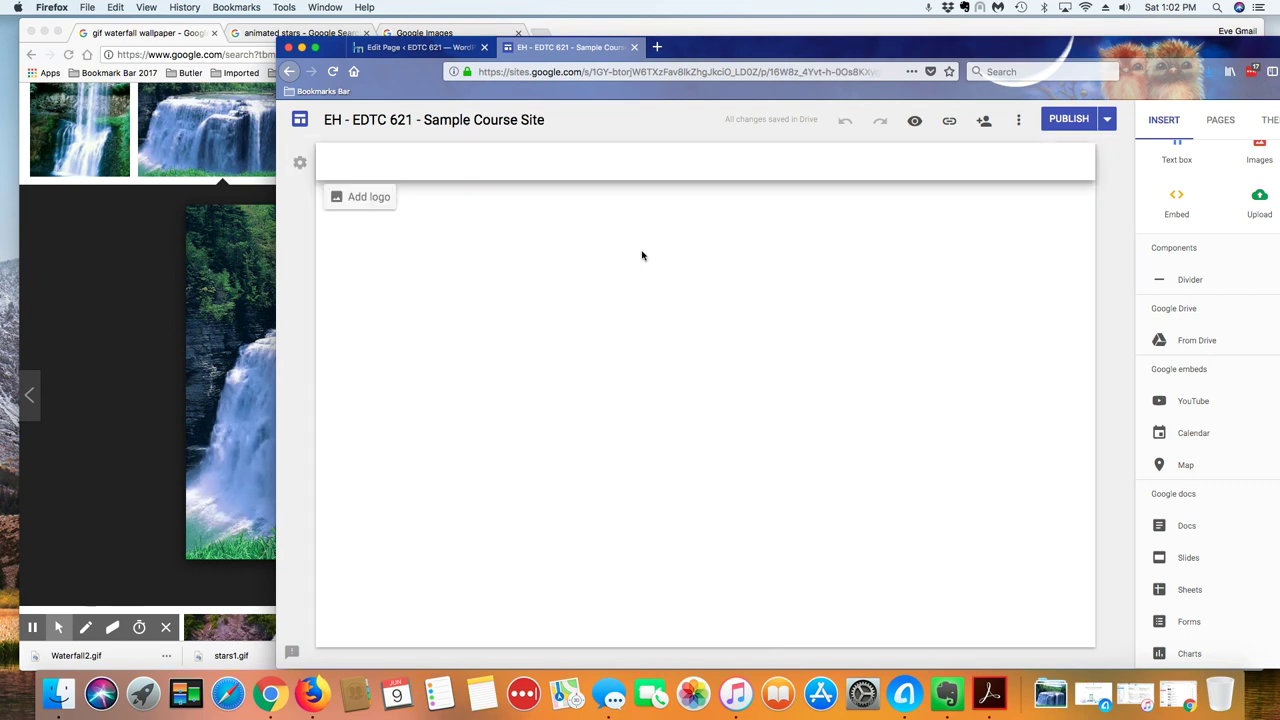
{"action": "mouse_move", "coordinate": [799, 168]}
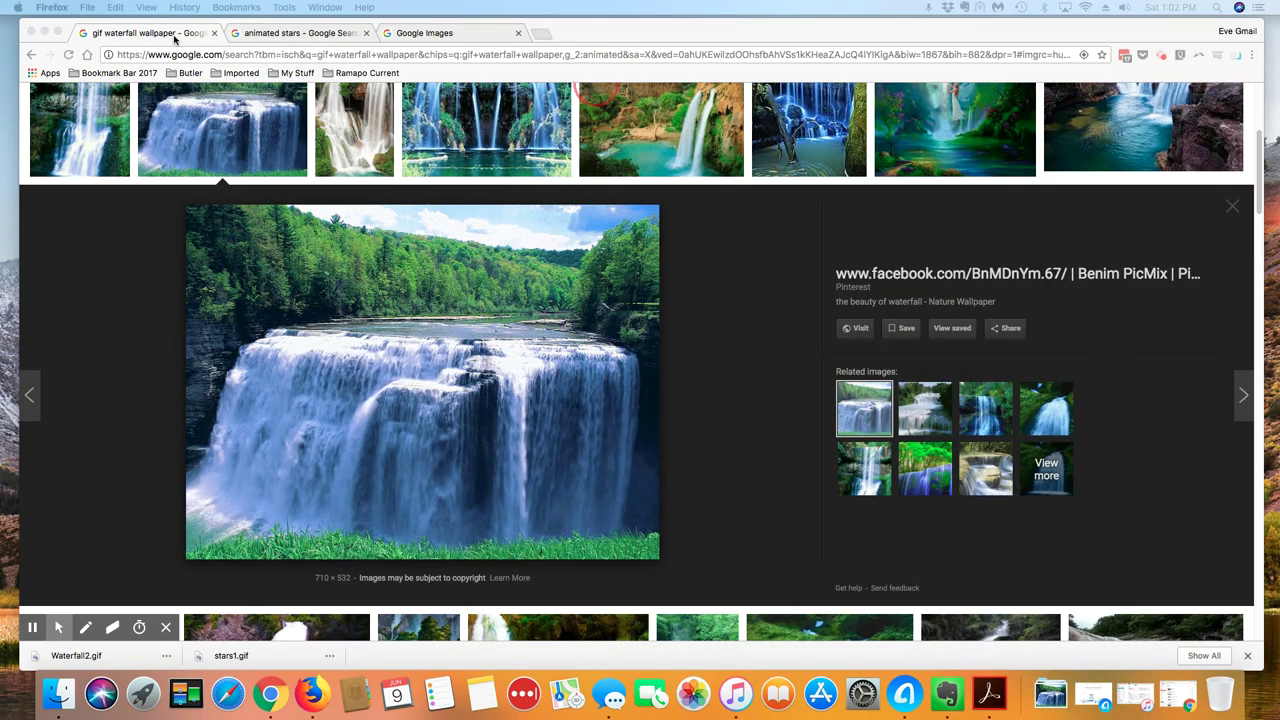
Switch to Chrome and save the starry night GIF from the "animated stars" results to Downloads as "stars at night.gif".
{"action": "left_click", "coordinate": [305, 34]}
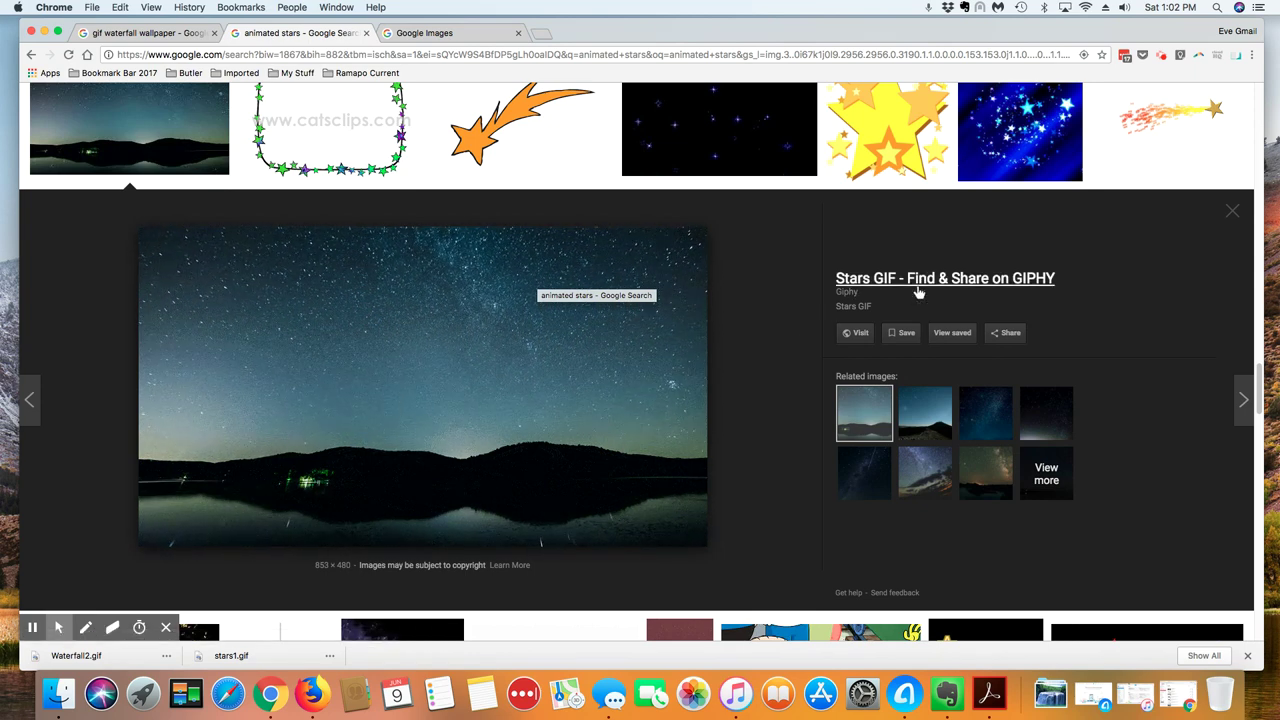
{"action": "right_click", "coordinate": [363, 383]}
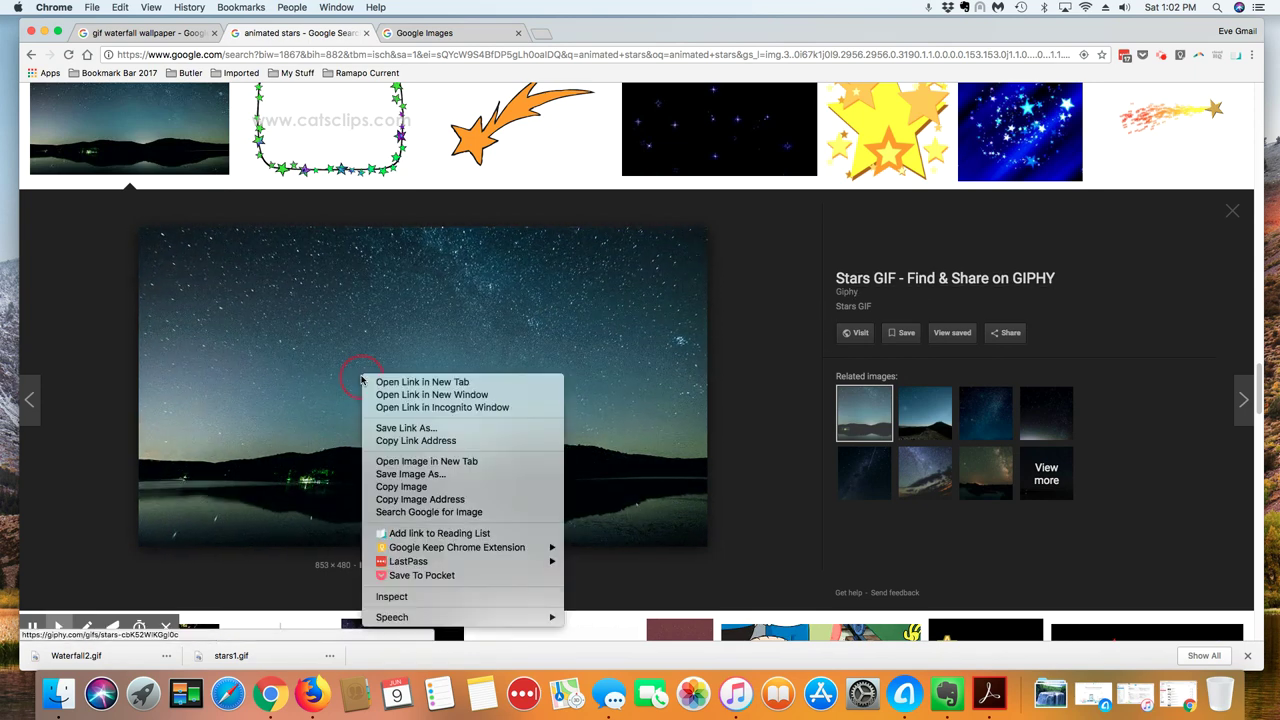
{"action": "left_click", "coordinate": [392, 476]}
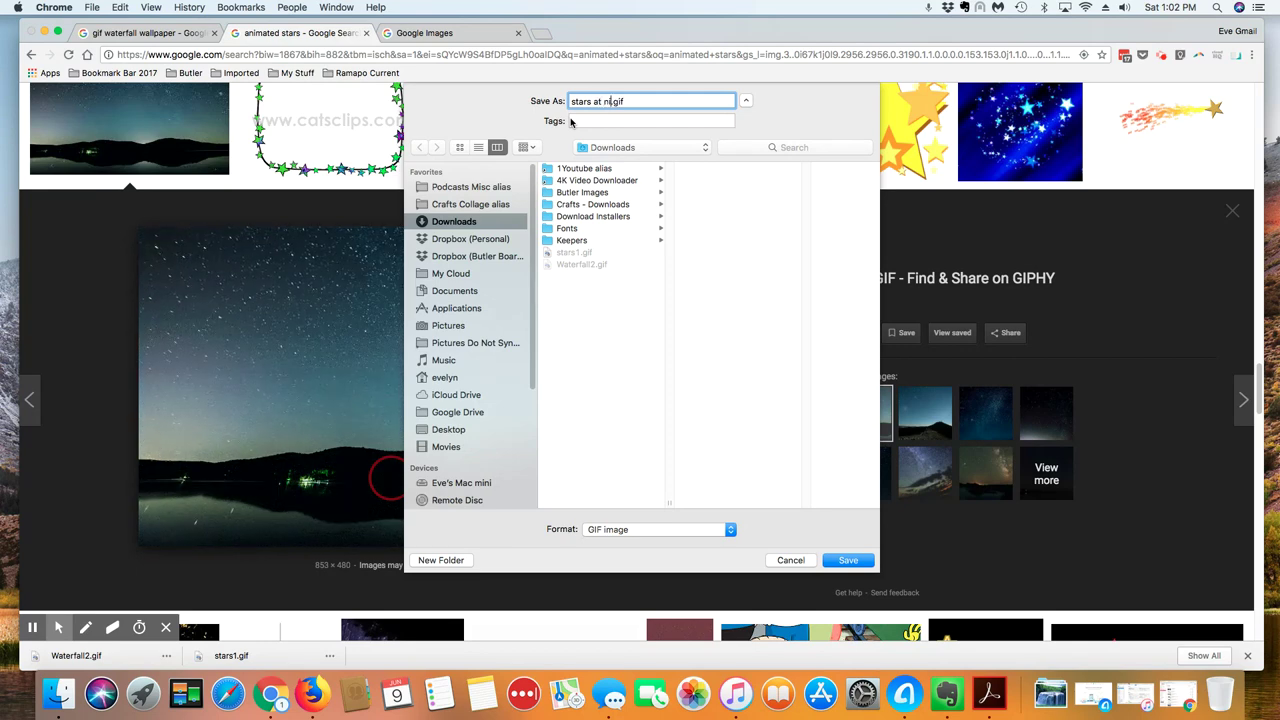
{"action": "key", "text": "Return"}
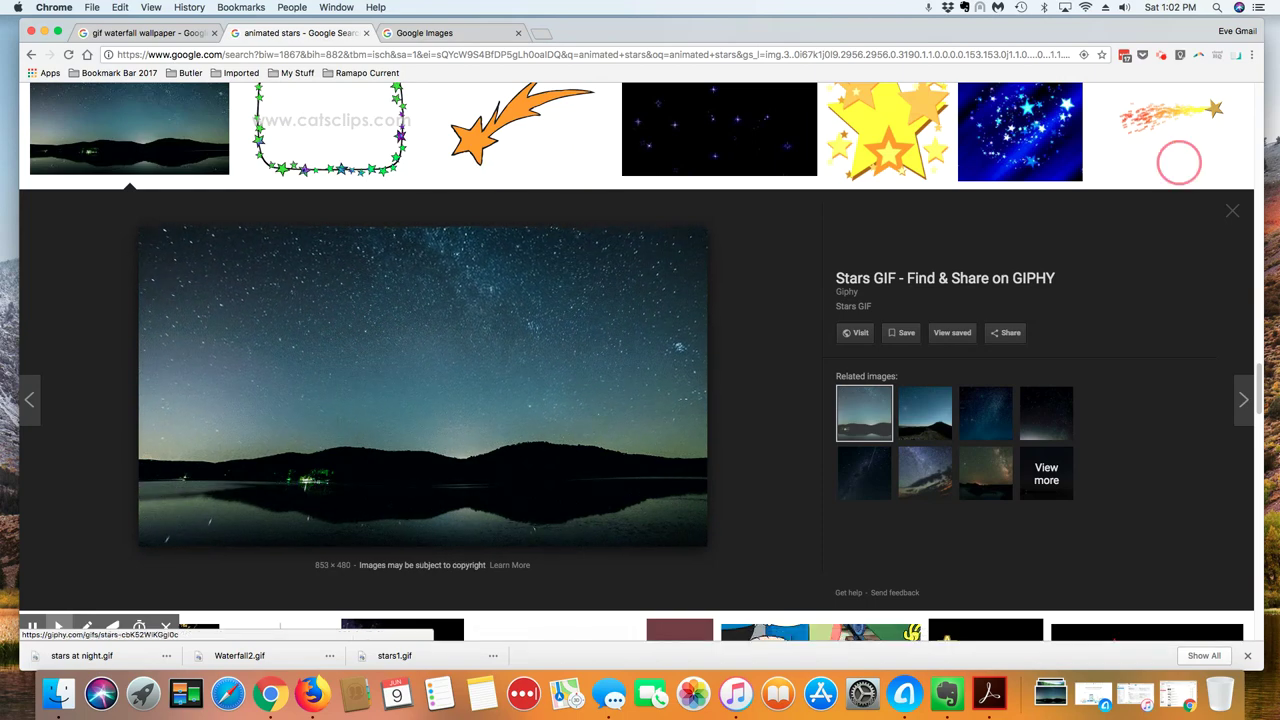
Switch to Firefox, upload "stars at night.gif" from Downloads as the header image of the 8-2: Embedding Media page, and publish the site.
{"action": "key", "text": "super+Tab"}
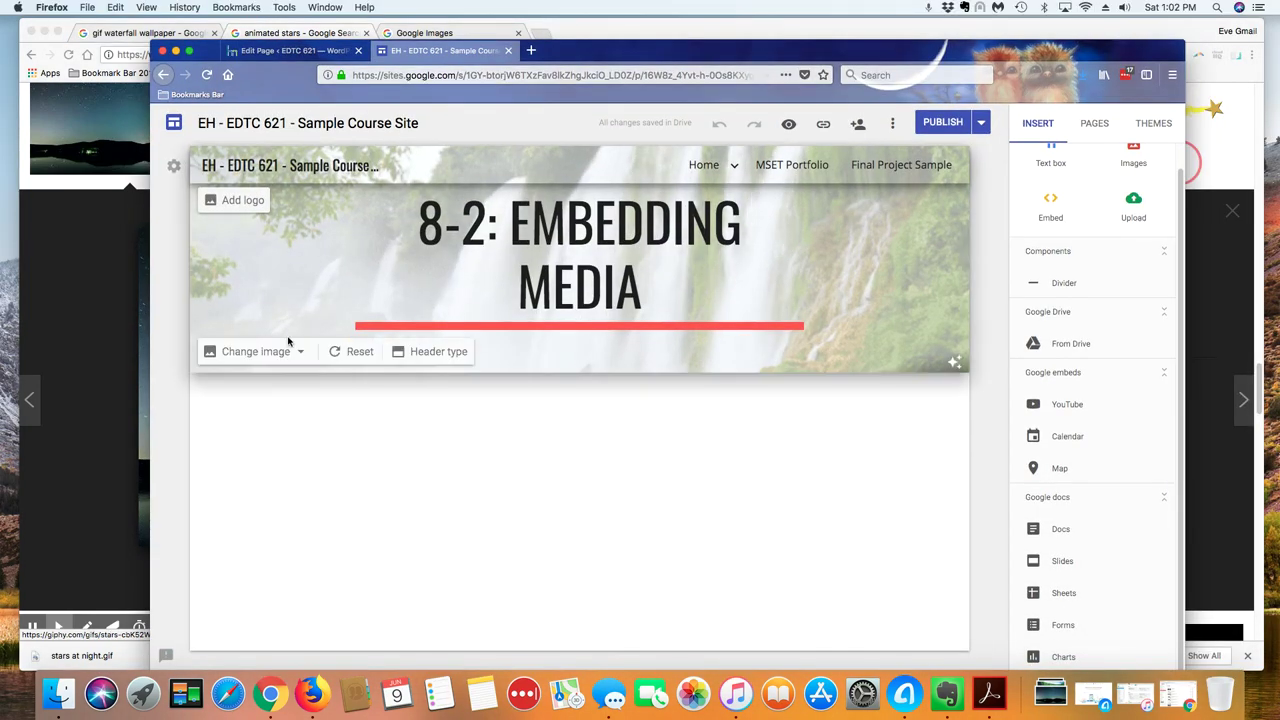
{"action": "left_click", "coordinate": [256, 352]}
{"action": "left_click", "coordinate": [240, 382]}
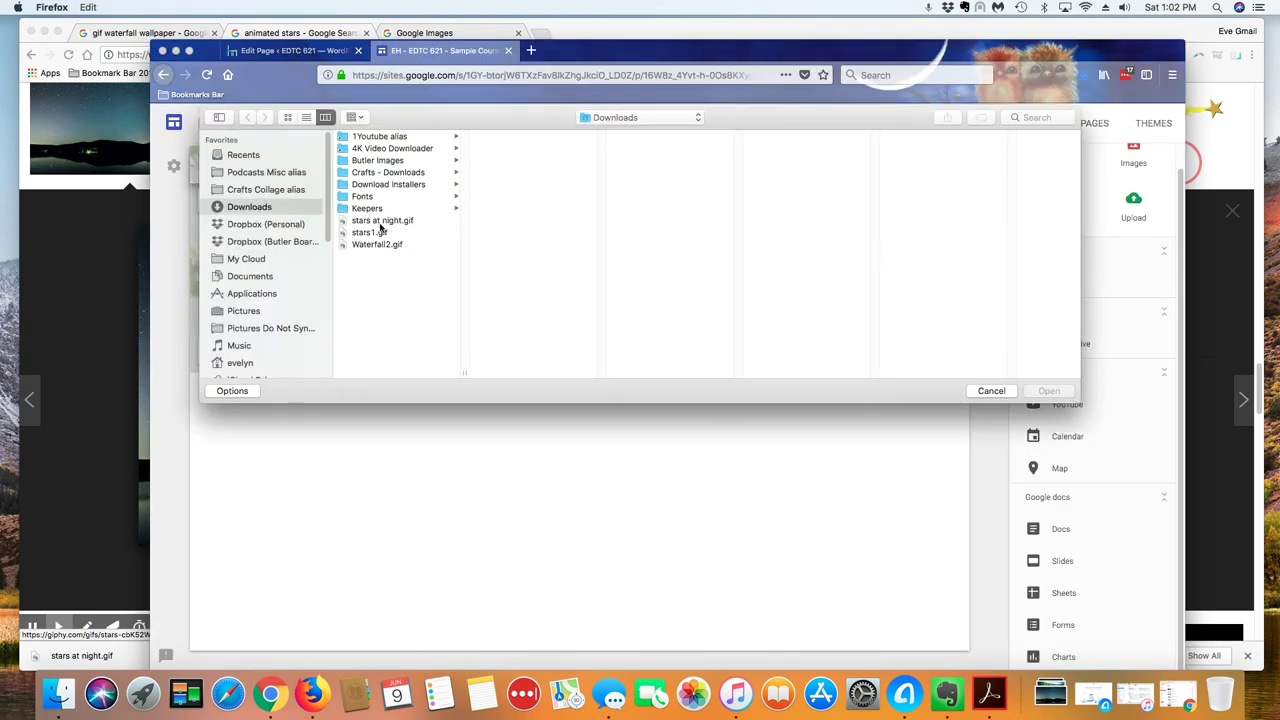
{"action": "left_click", "coordinate": [381, 221]}
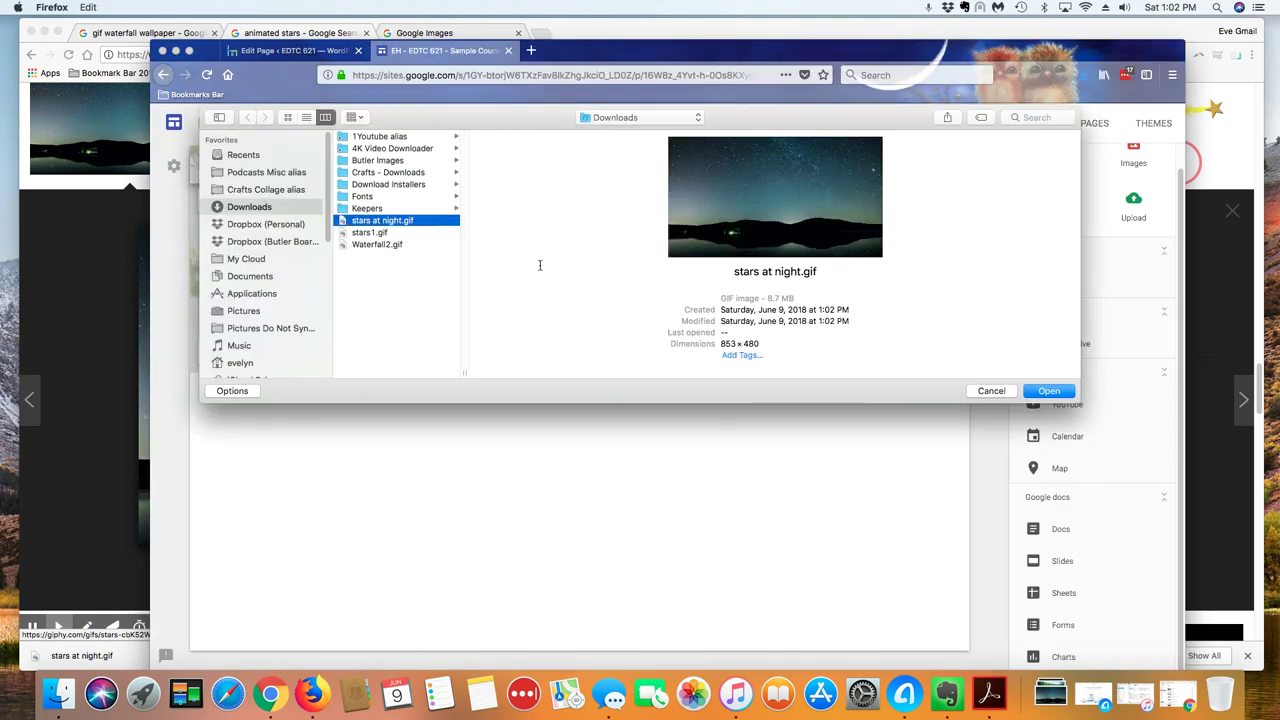
{"action": "left_click", "coordinate": [1047, 391]}
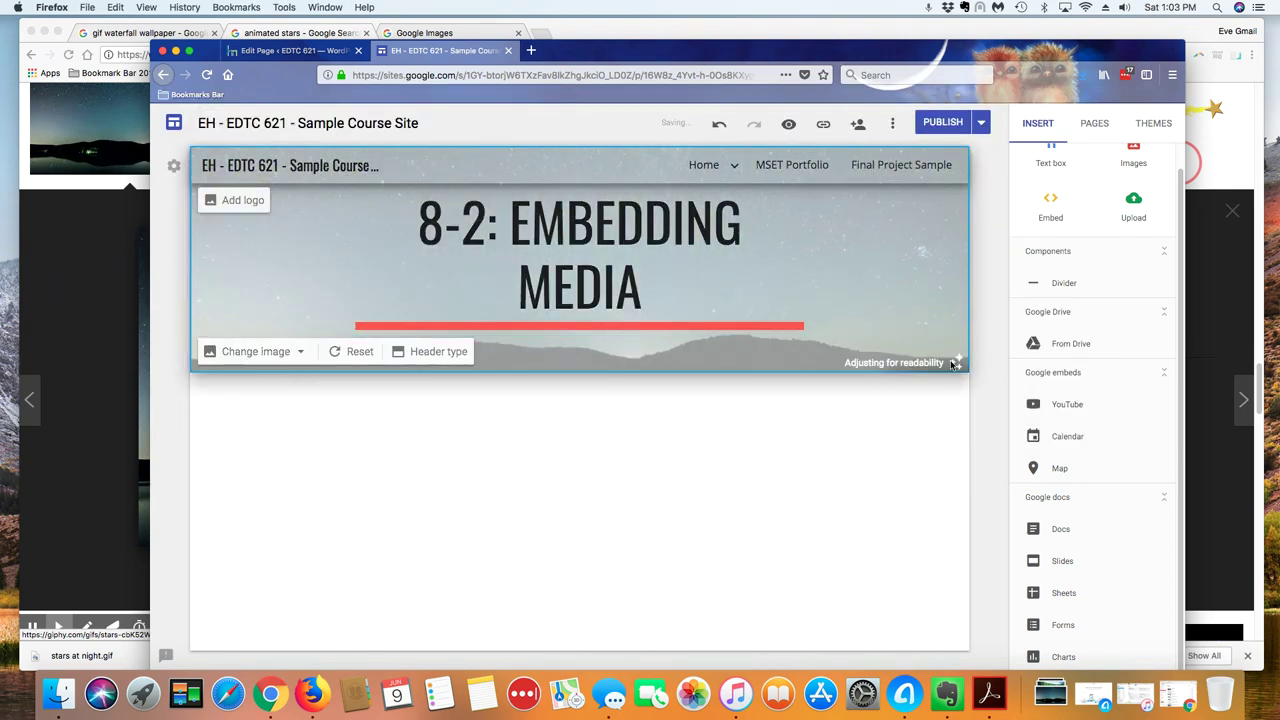
{"action": "left_click", "coordinate": [937, 124]}
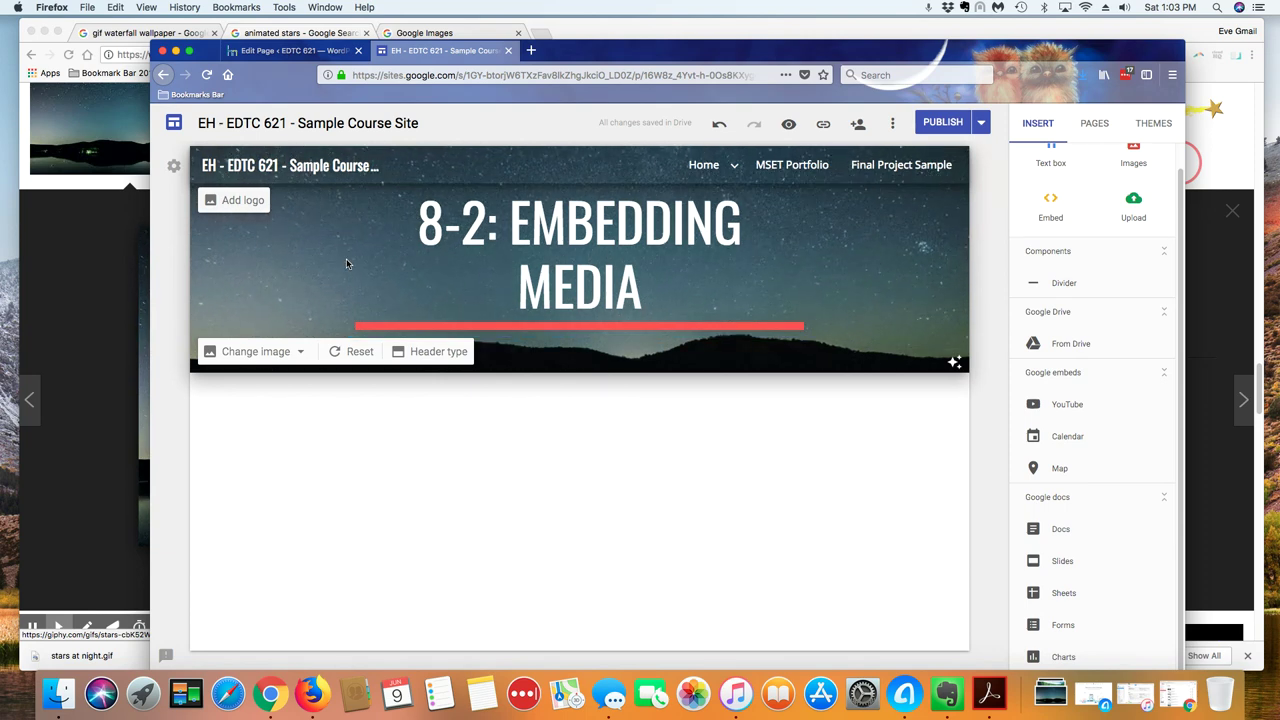
Widen the header's title box on both sides so "8-2: Embedding Media" fits on one line, and publish the site again.
{"action": "left_click", "coordinate": [369, 268]}
{"action": "left_click_drag", "start_coordinate": [349, 259], "coordinate": [230, 259]}
{"action": "left_click_drag", "start_coordinate": [809, 260], "coordinate": [928, 259]}
{"action": "left_click", "coordinate": [988, 217]}
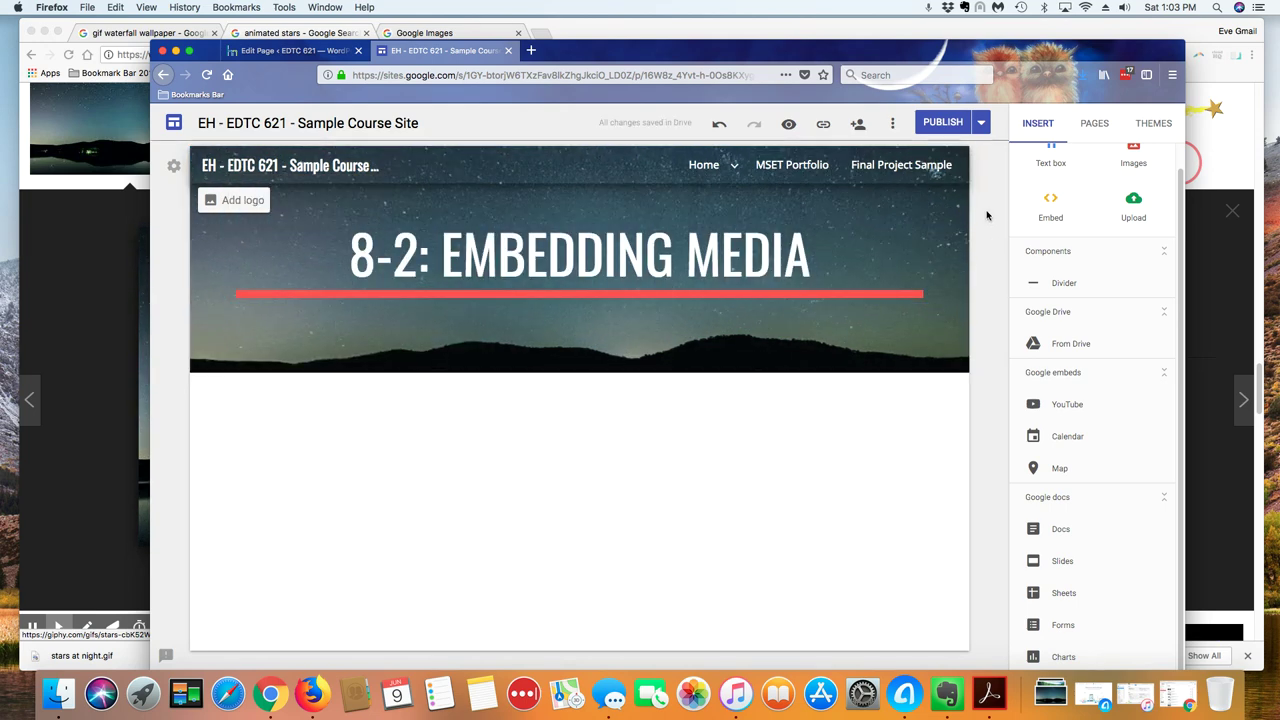
{"action": "left_click", "coordinate": [955, 125]}
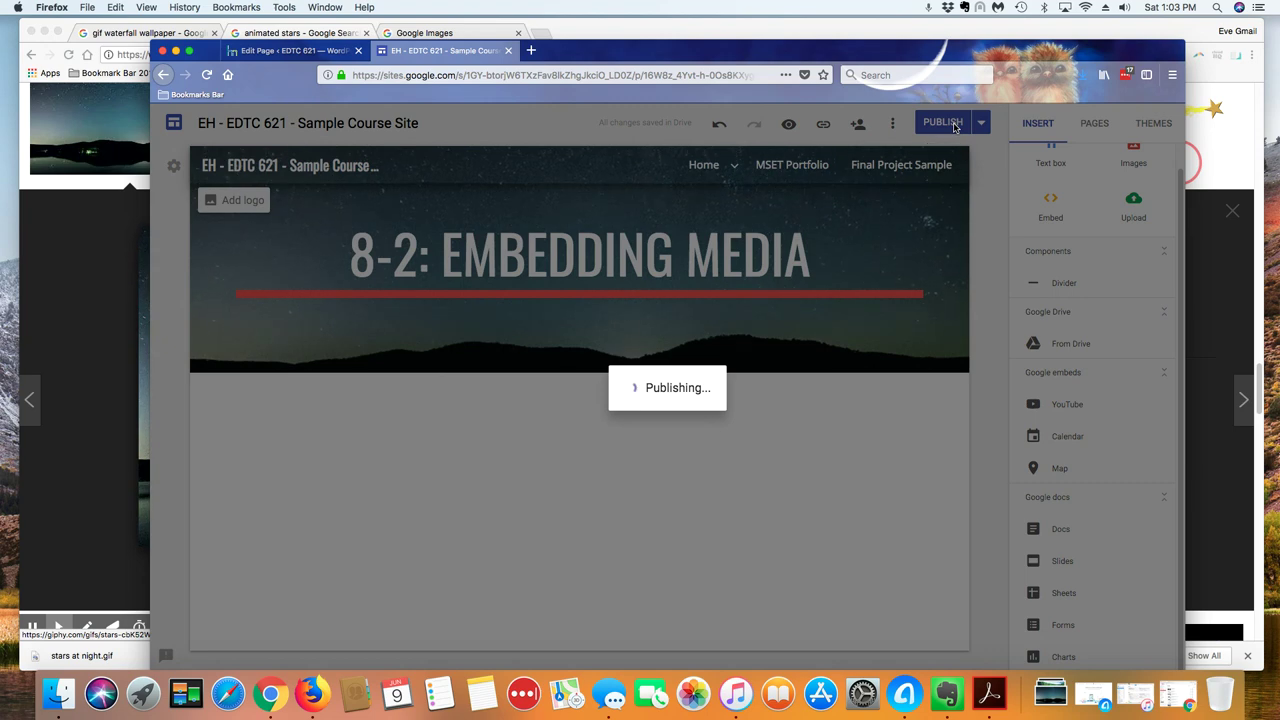